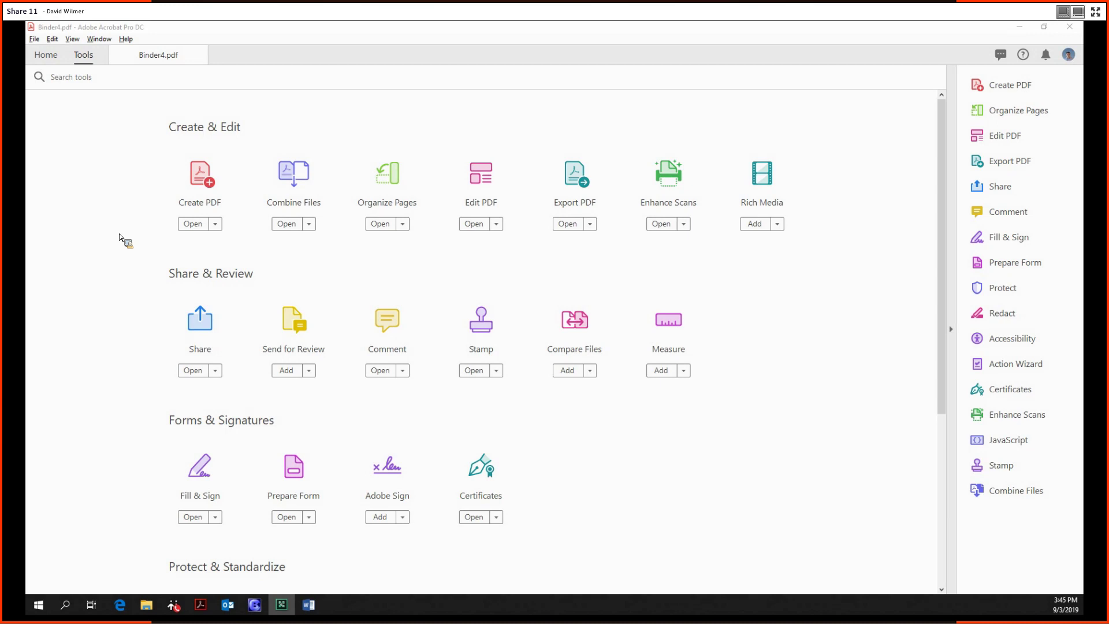
# - Open Binder4.pdf in the Organize Pages tool to show its 15 page thumbnails
pyautogui.click(398, 186)
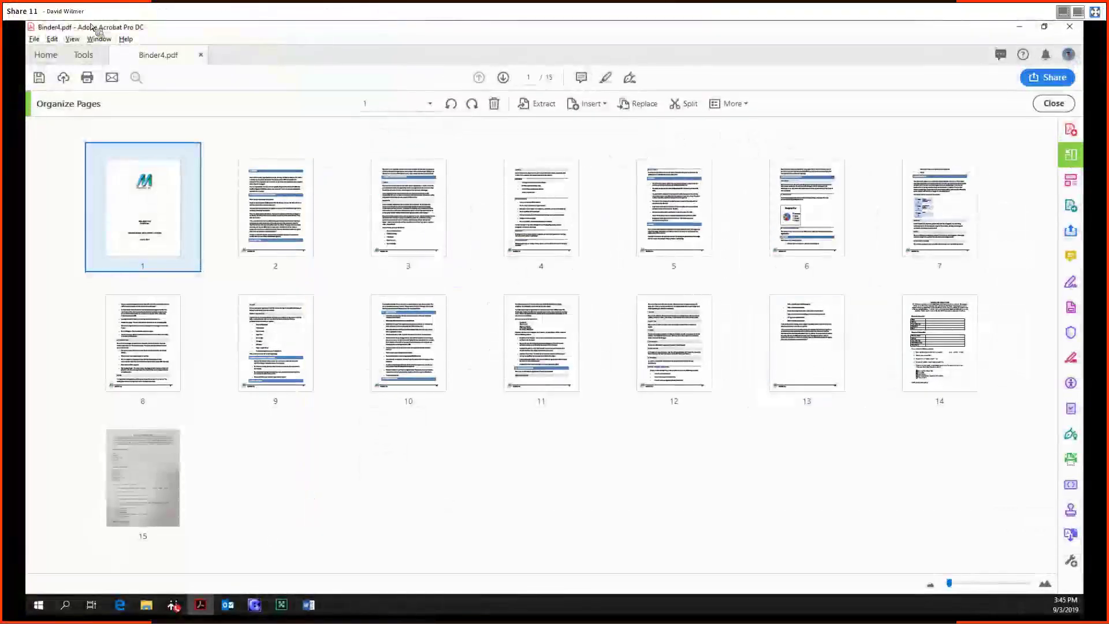
# - Close Binder4.pdf, saving it as Binder4 in the 2 - Intermediate folder
pyautogui.click(103, 39)
pyautogui.click(202, 55)
pyautogui.click(201, 54)
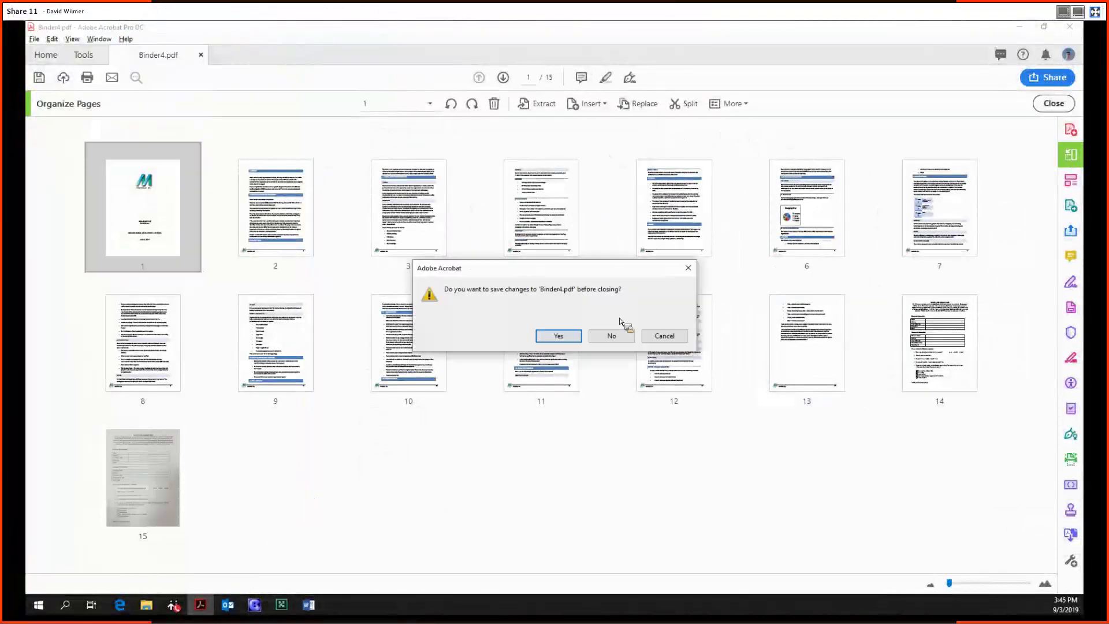
pyautogui.click(561, 335)
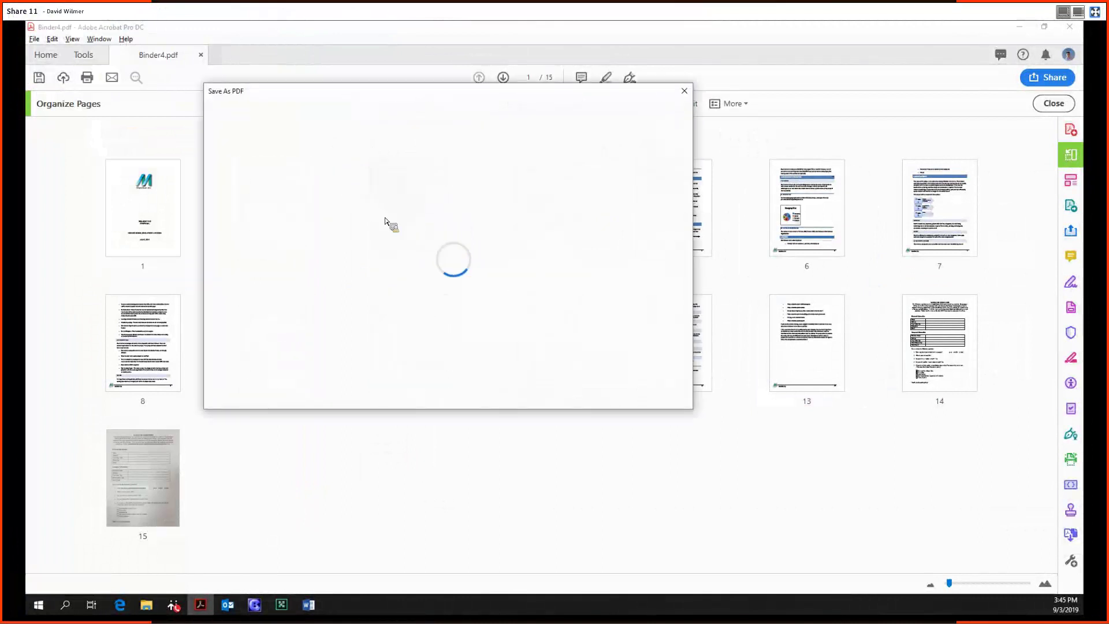
pyautogui.press('Return')
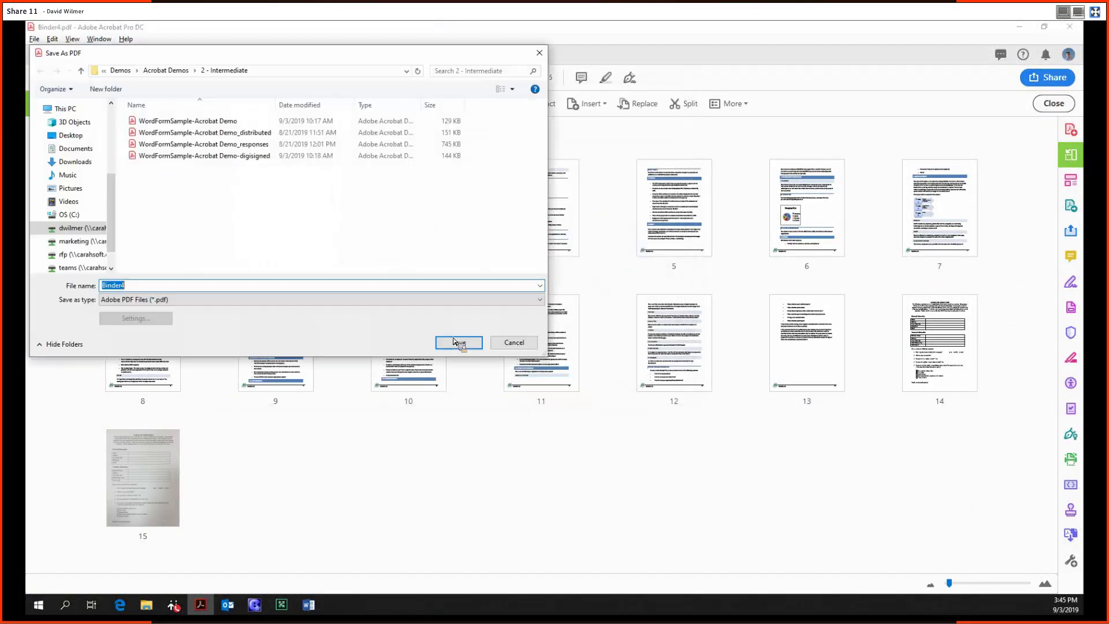
pyautogui.click(459, 345)
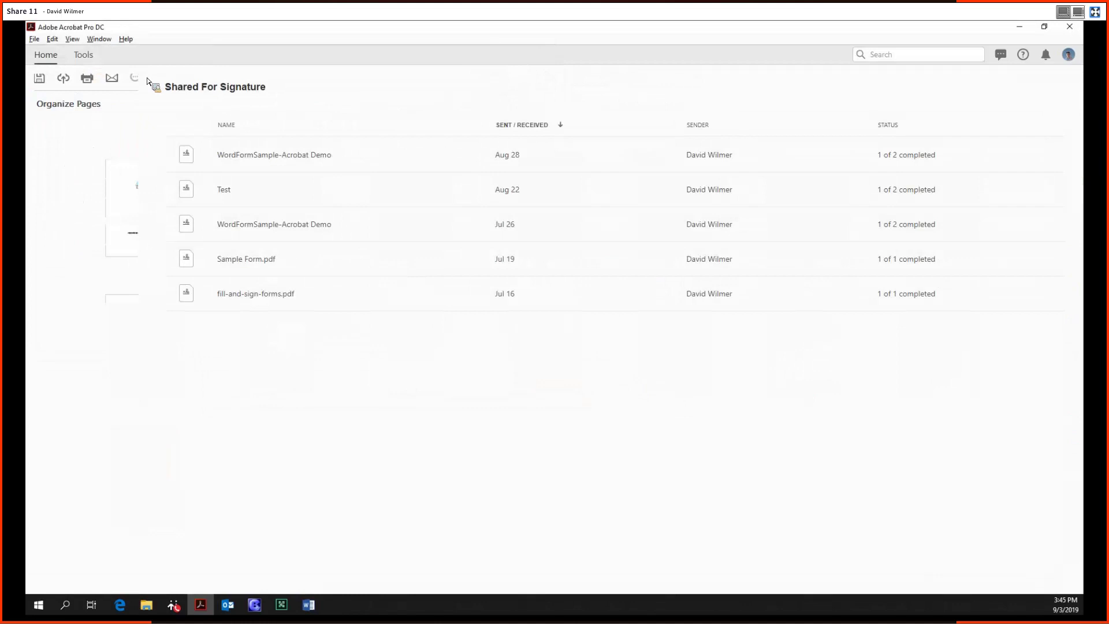
# - Reopen Binder4.pdf in Organize Pages and clear the page selection
pyautogui.click(98, 62)
pyautogui.click(393, 187)
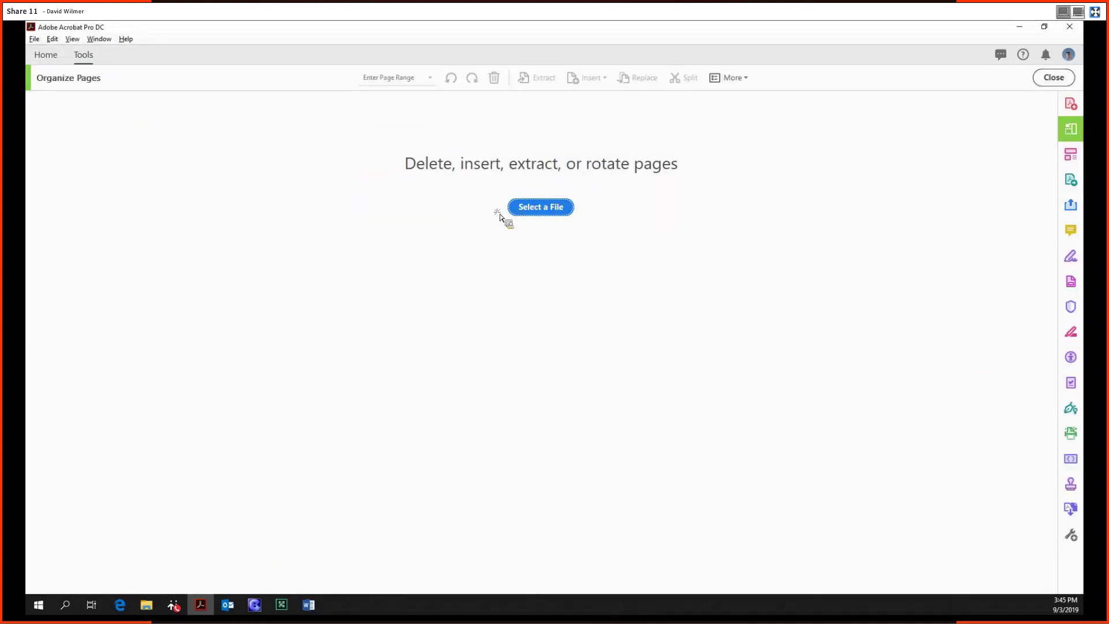
pyautogui.click(528, 209)
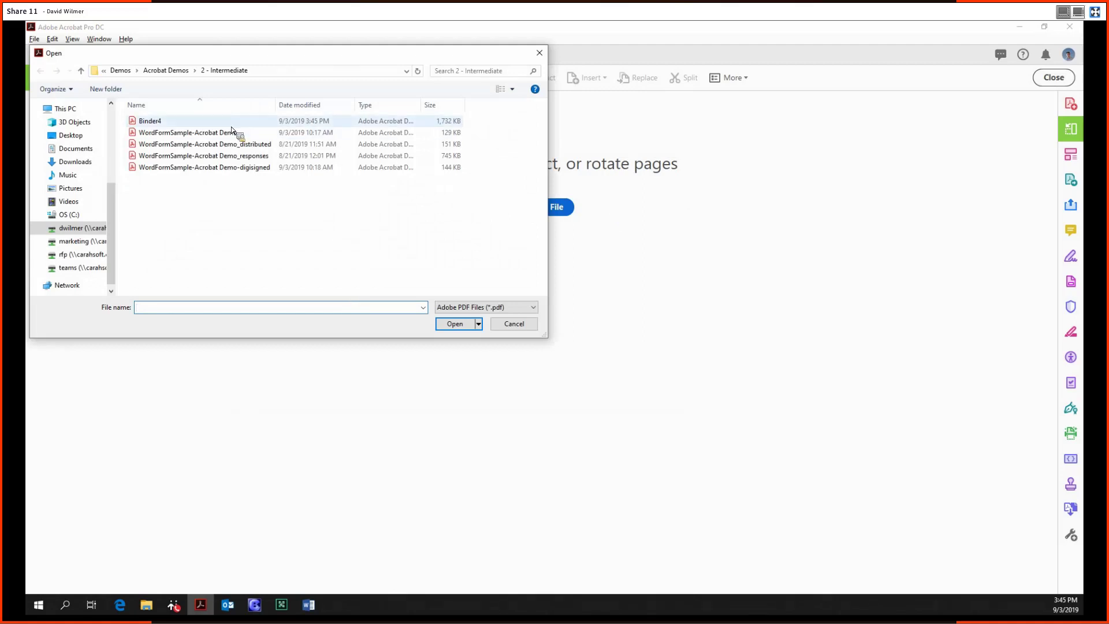
pyautogui.doubleClick(237, 118)
pyautogui.click(618, 393)
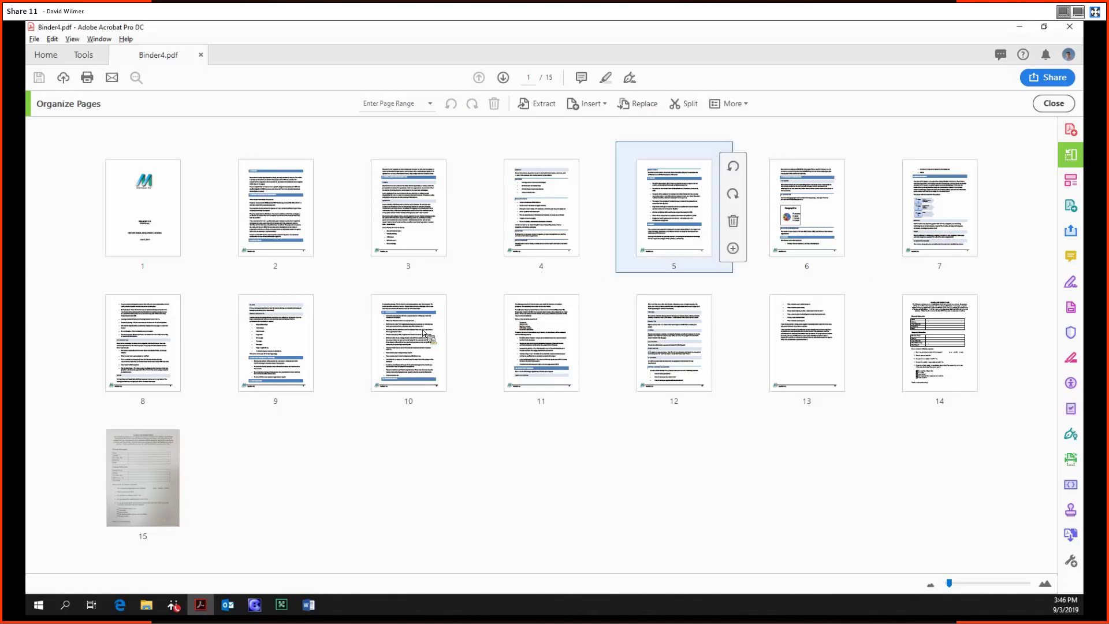
# - Show the Enter Page Range list of even, odd, landscape, portrait and all pages
pyautogui.click(430, 104)
pyautogui.click(431, 105)
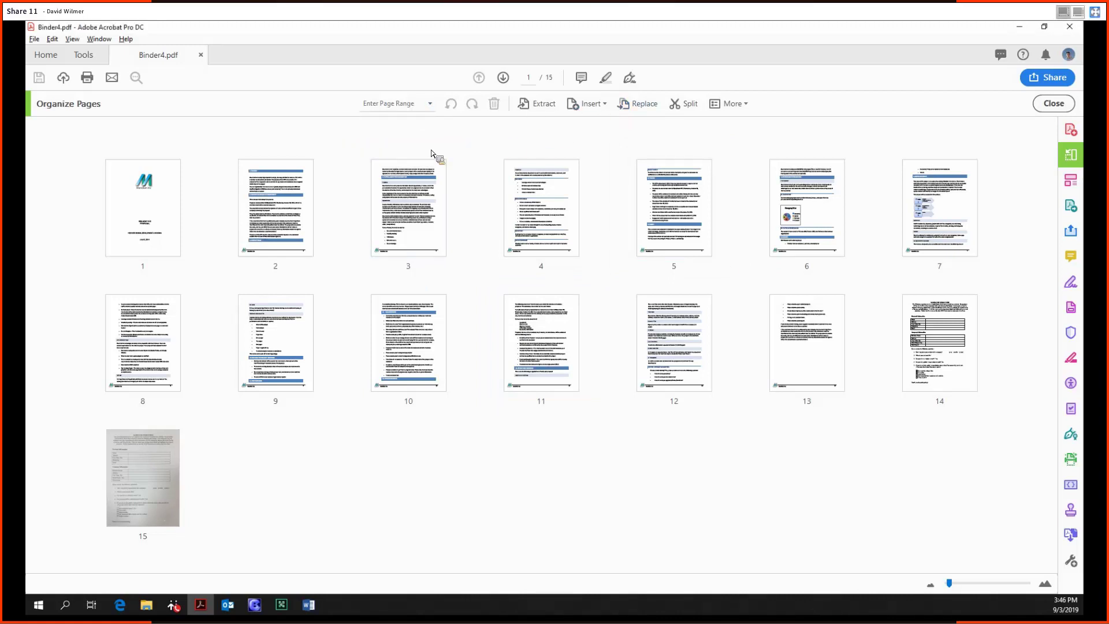
pyautogui.moveTo(432, 153)
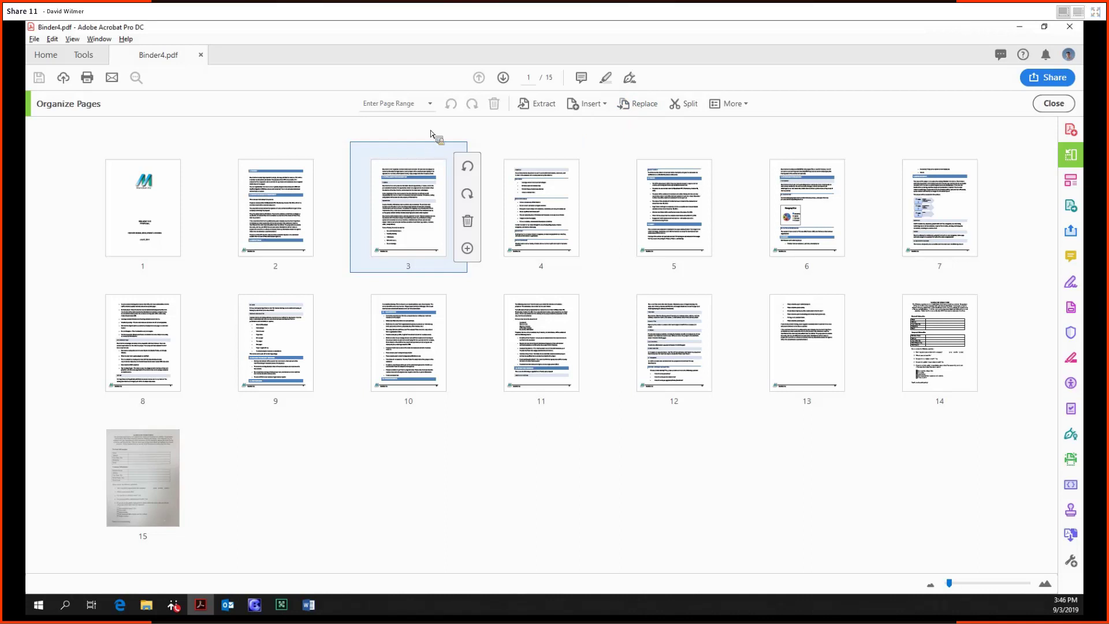
pyautogui.click(435, 105)
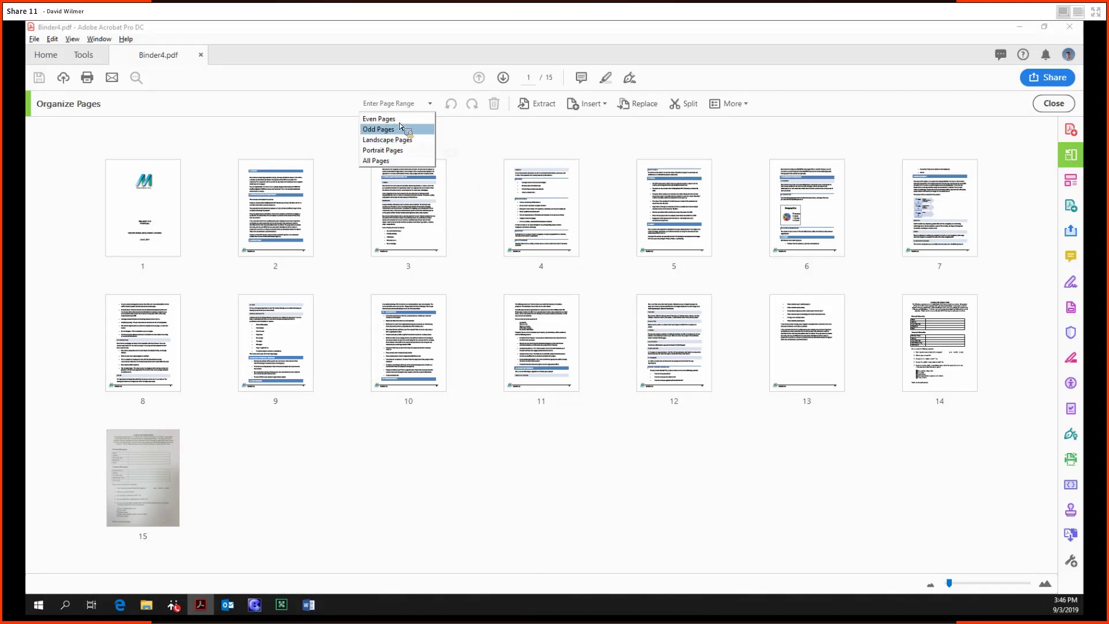
# - Apply the Odd Pages range after briefly trying Landscape Pages
pyautogui.click(381, 129)
pyautogui.click(432, 104)
pyautogui.click(438, 108)
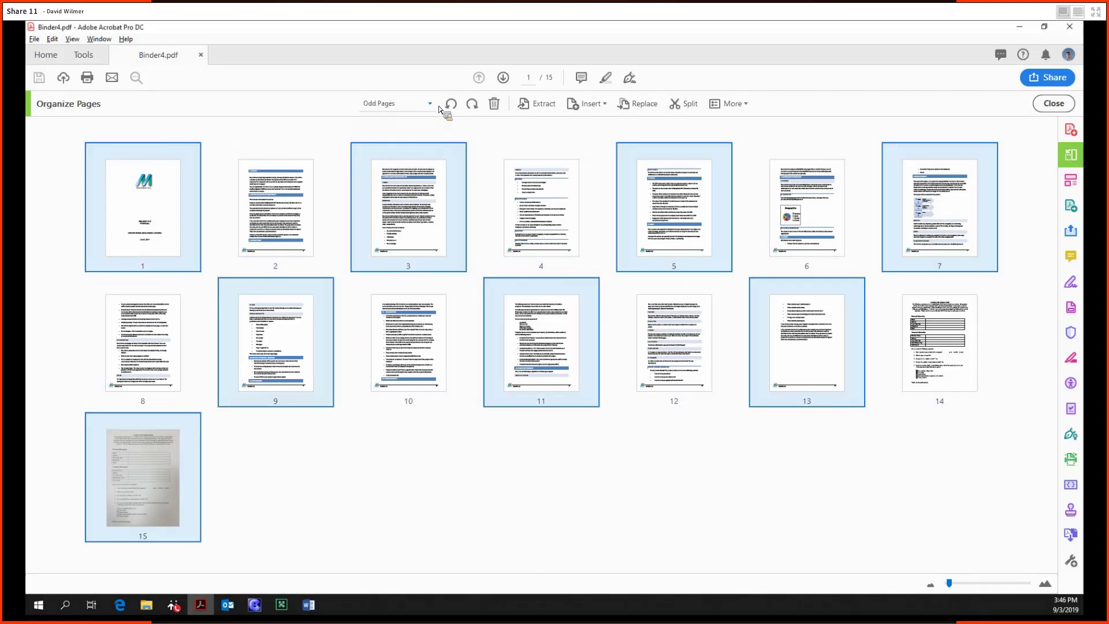
pyautogui.click(430, 104)
pyautogui.click(431, 140)
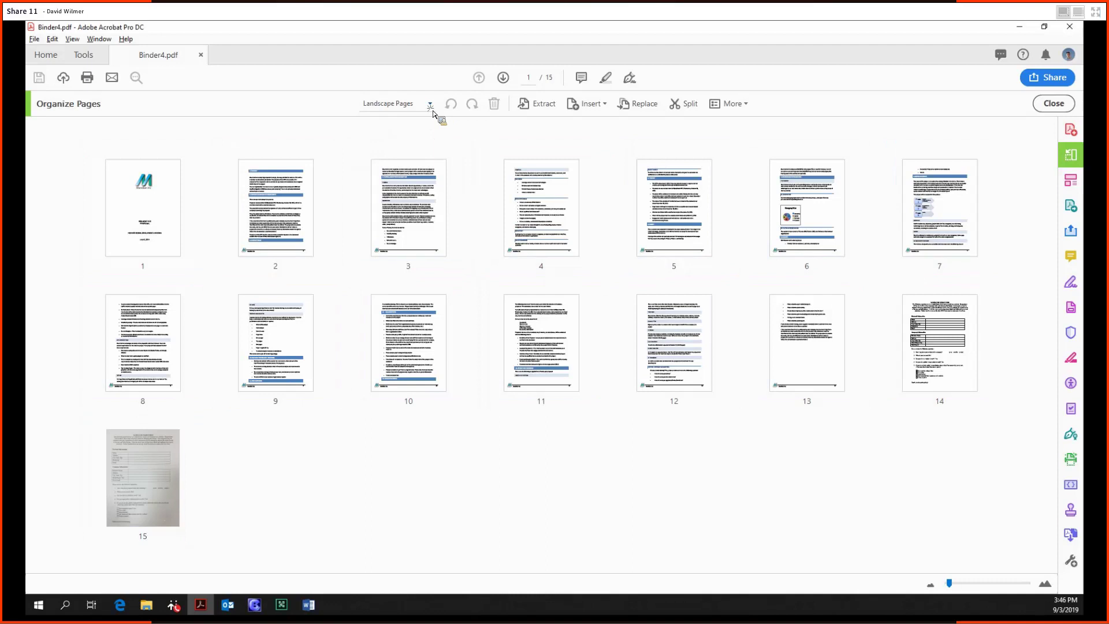
pyautogui.click(432, 105)
pyautogui.click(432, 108)
pyautogui.click(432, 106)
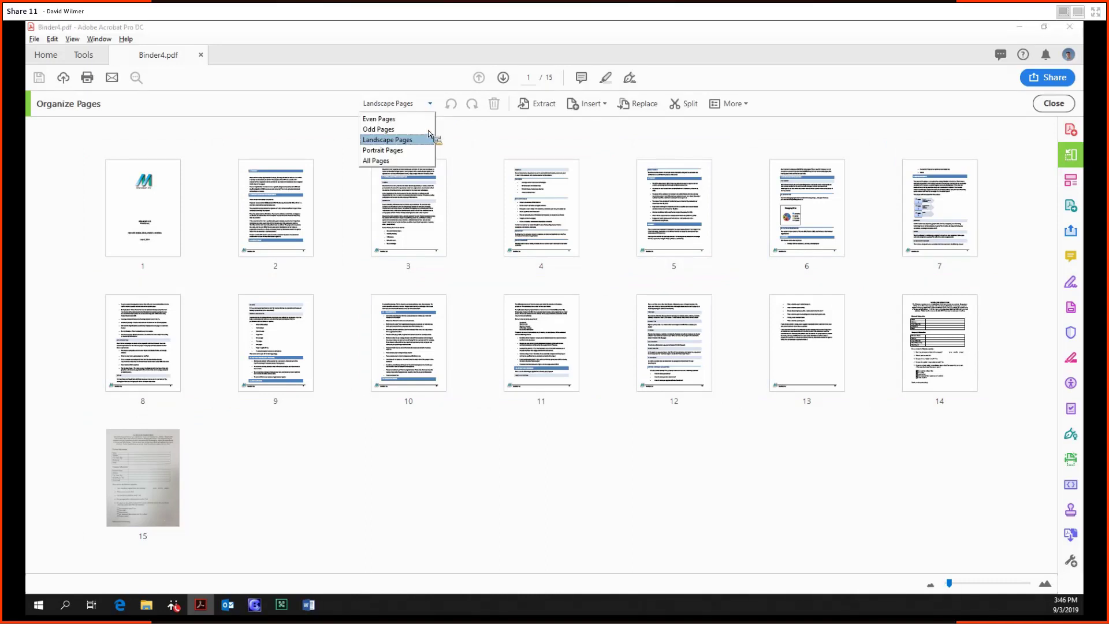
pyautogui.click(424, 130)
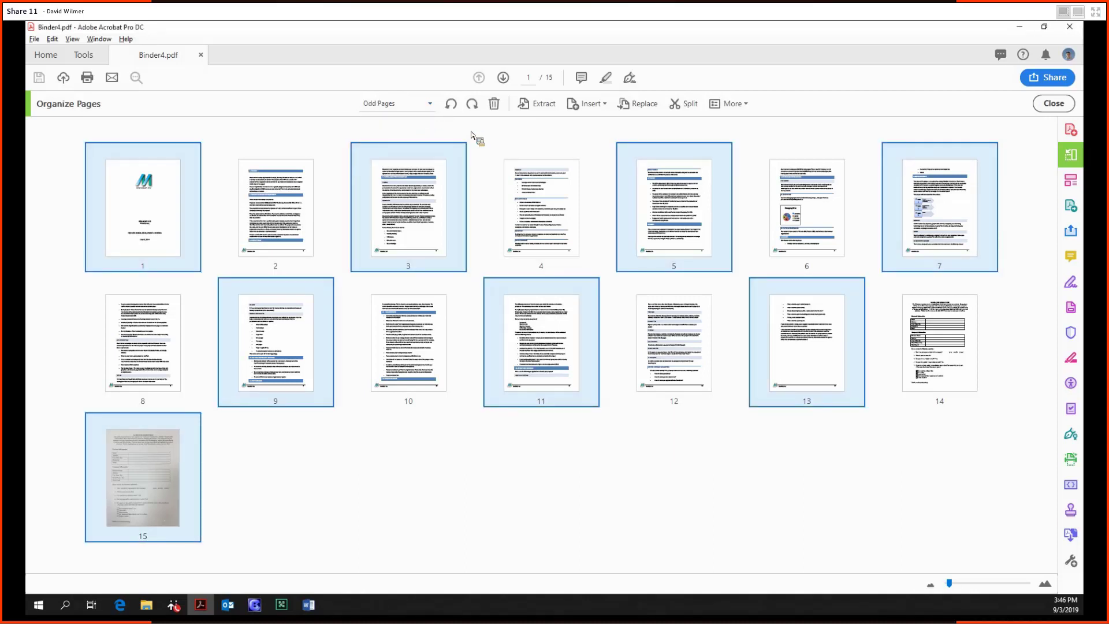
# - Rotate the odd pages four quarter turns back to upright, then deselect them
pyautogui.click(471, 104)
pyautogui.click(472, 104)
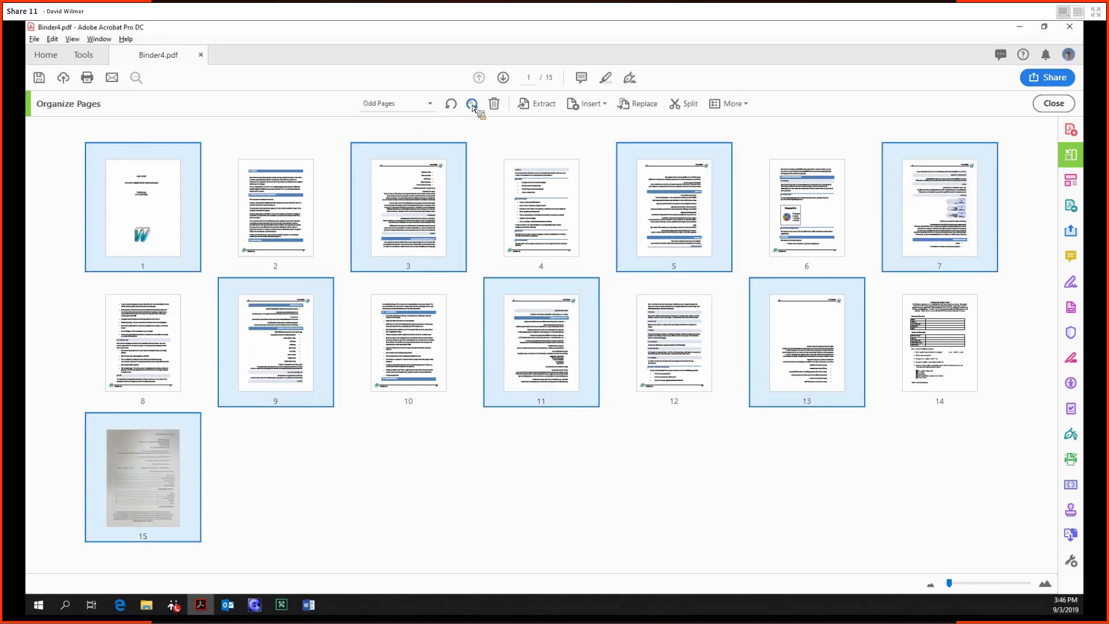
pyautogui.click(472, 104)
pyautogui.click(472, 104)
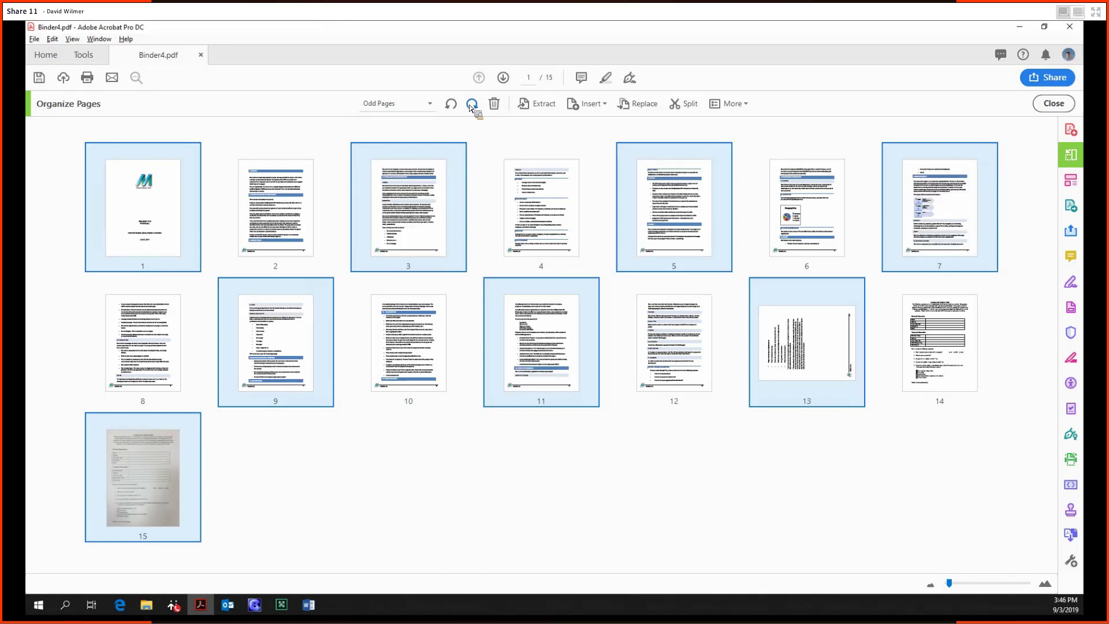
pyautogui.click(453, 139)
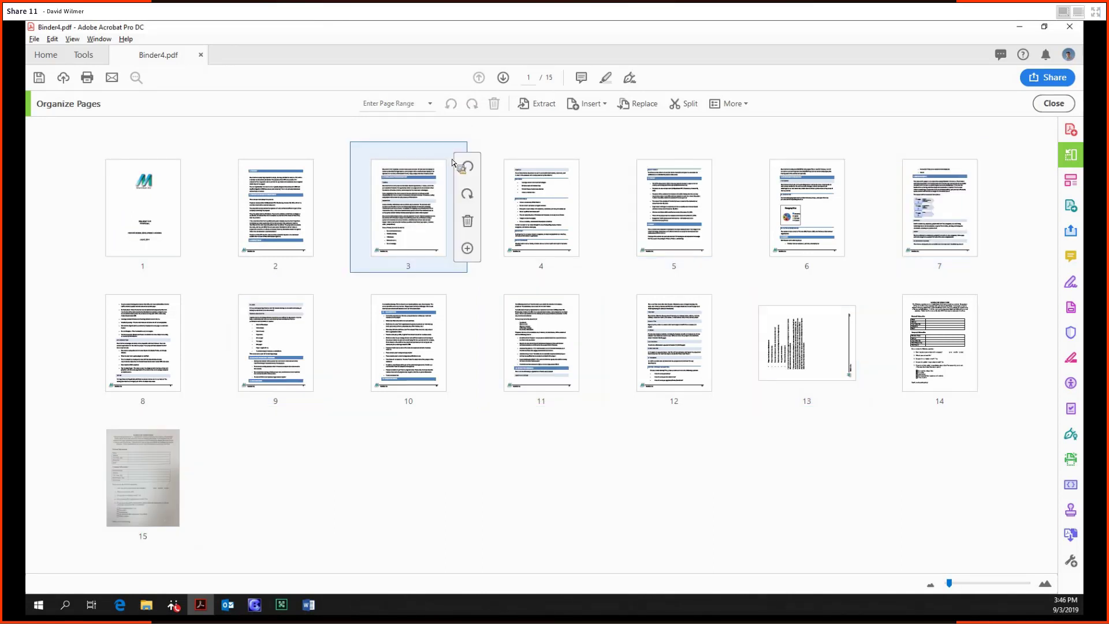
# - Reselect the odd pages and start deleting them, but cancel the deletion
pyautogui.click(432, 104)
pyautogui.click(432, 127)
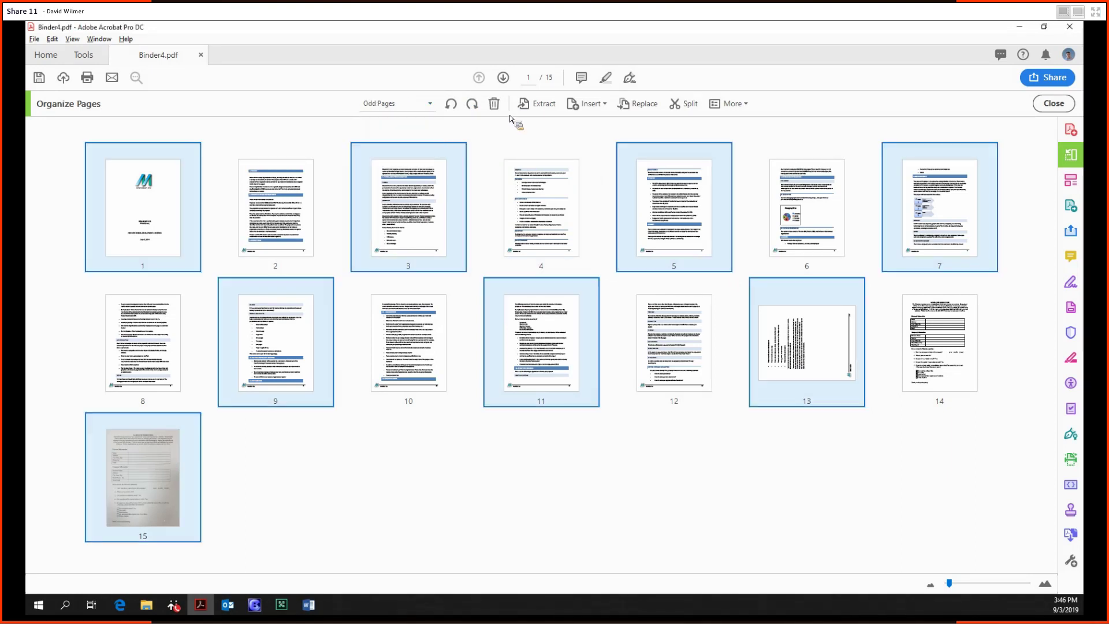
pyautogui.click(497, 105)
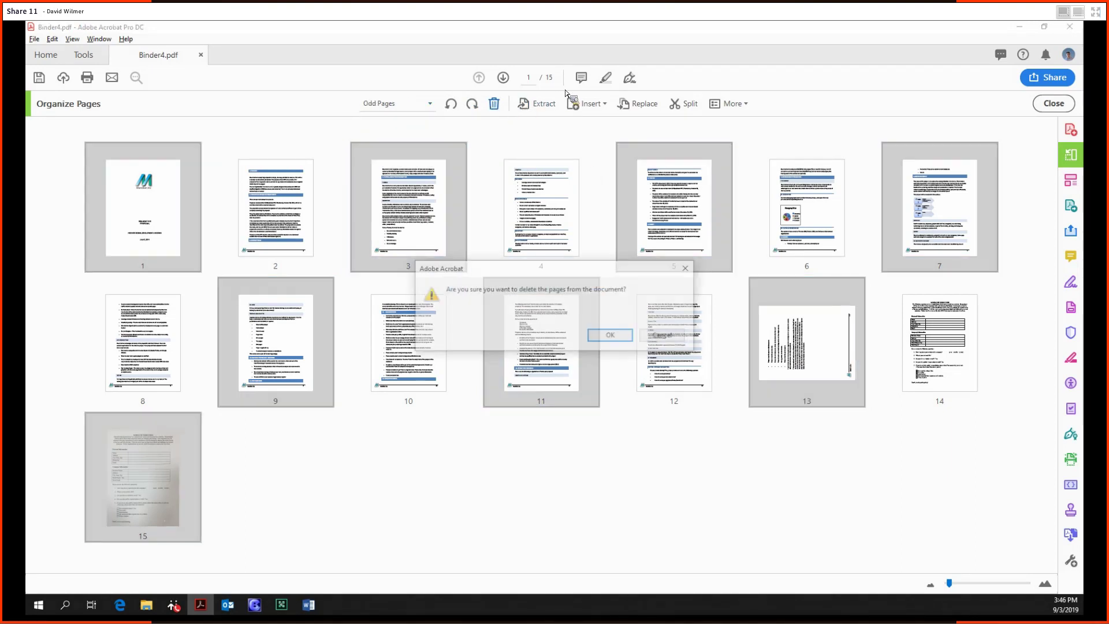
pyautogui.click(667, 336)
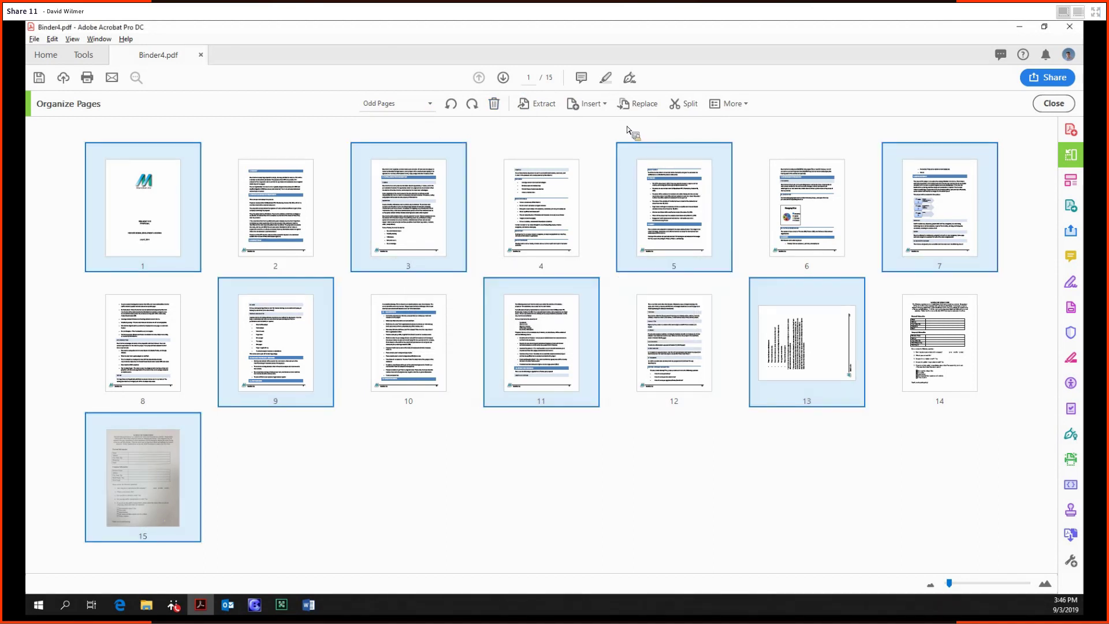
# - Show the Extract options with delete-after-extracting and separate files off, then select page 4
pyautogui.click(549, 105)
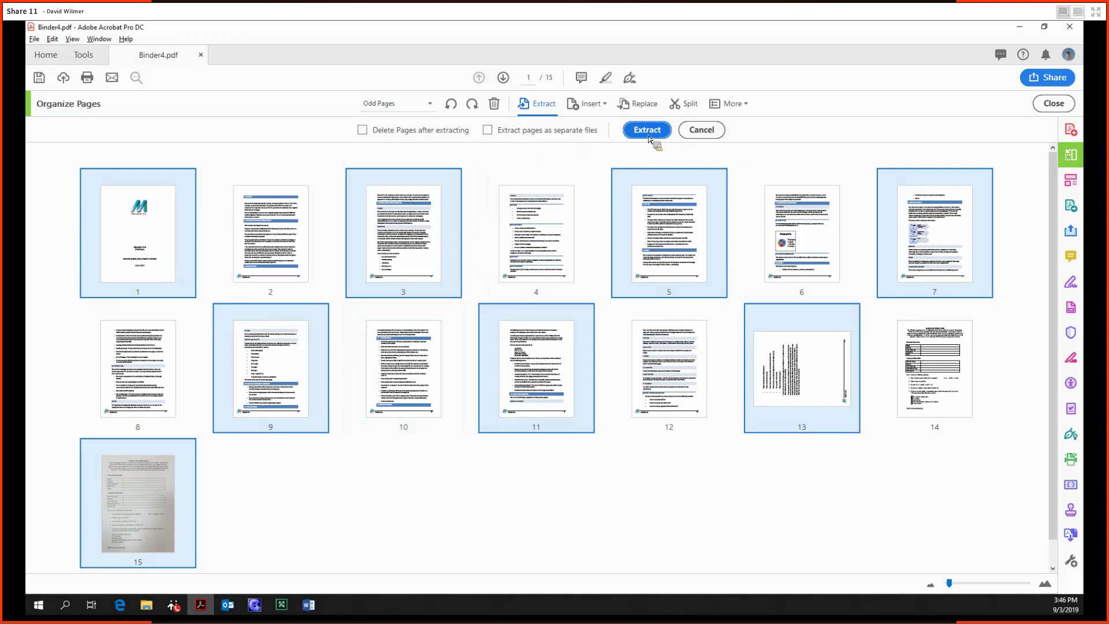
pyautogui.click(648, 420)
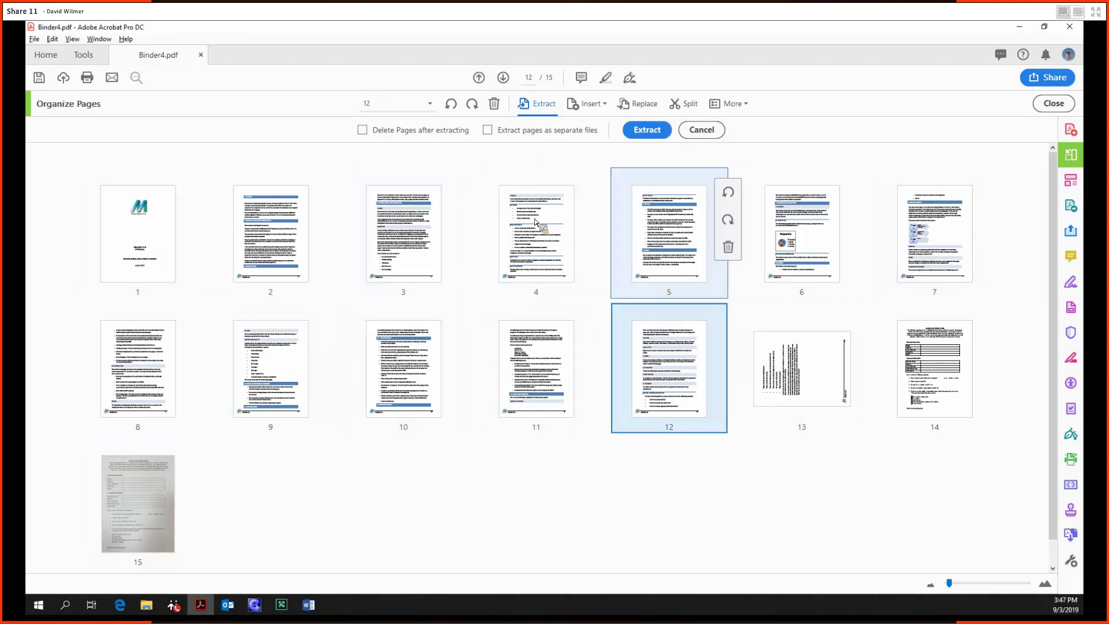
pyautogui.click(586, 237)
# - Insert IMG_3785DEMO.jpg from file after page 4, leaving it as page 5
pyautogui.click(602, 105)
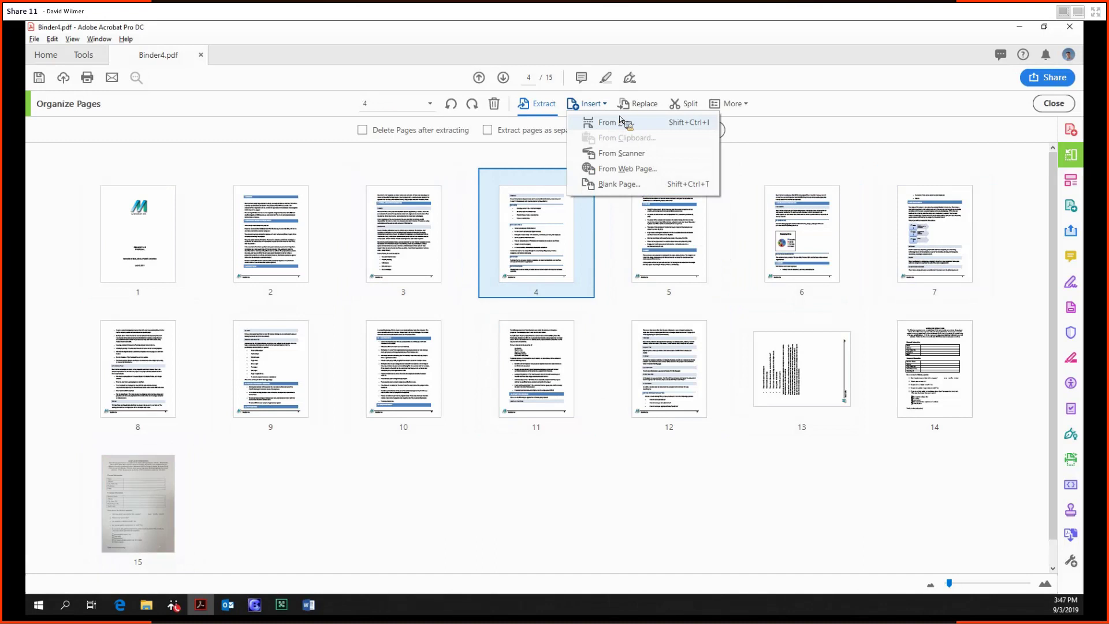
pyautogui.click(627, 122)
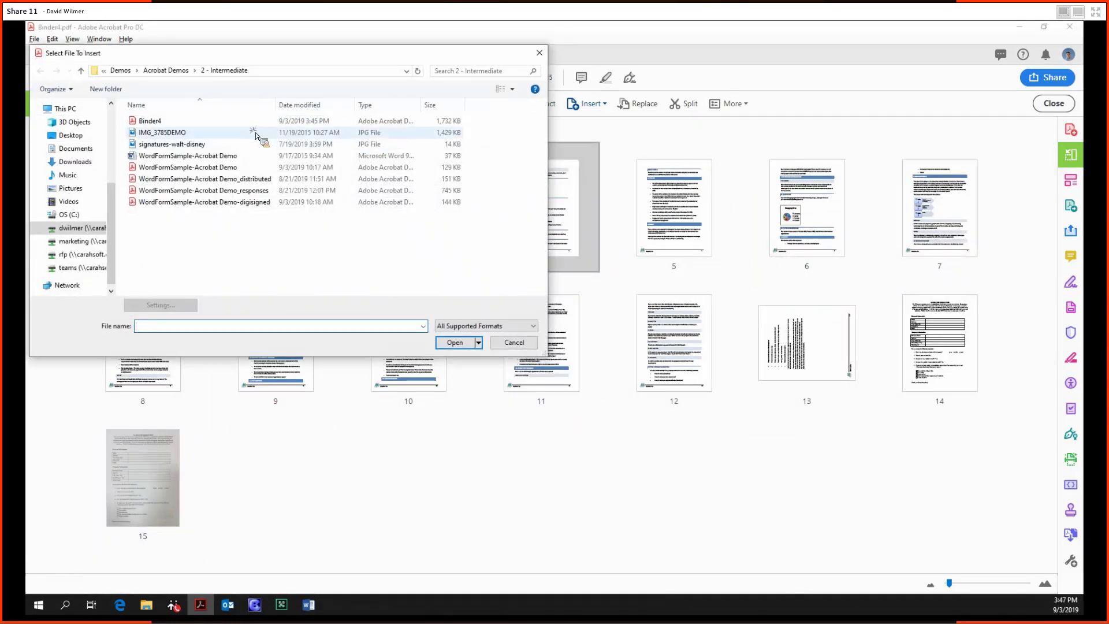
pyautogui.doubleClick(260, 132)
pyautogui.click(548, 372)
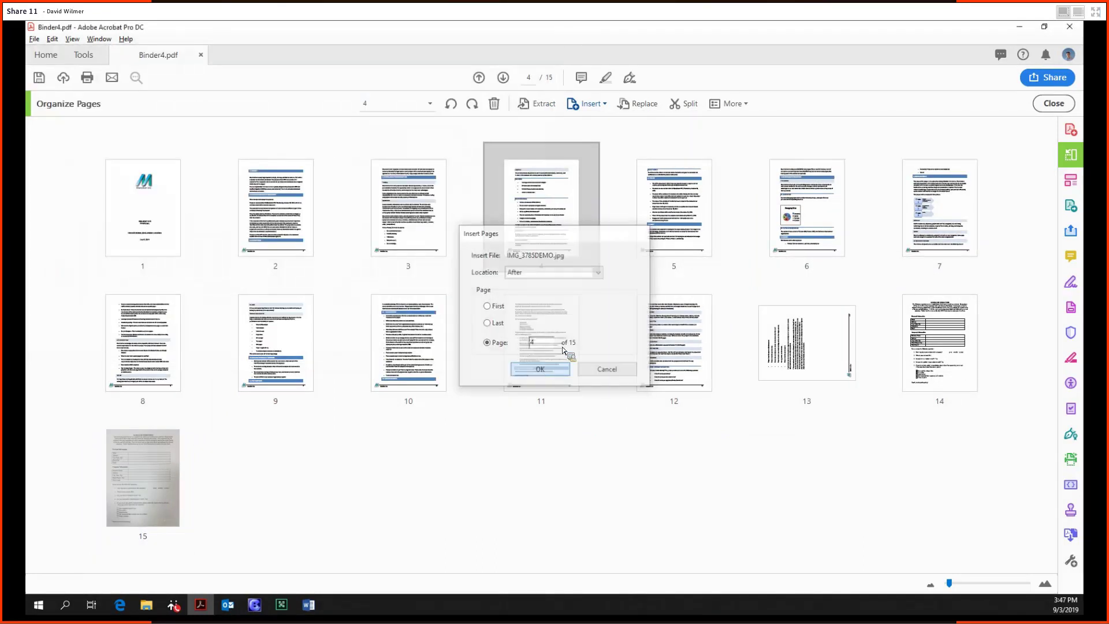
pyautogui.moveTo(675, 240); pyautogui.dragTo(647, 283)
pyautogui.moveTo(677, 211); pyautogui.dragTo(627, 444)
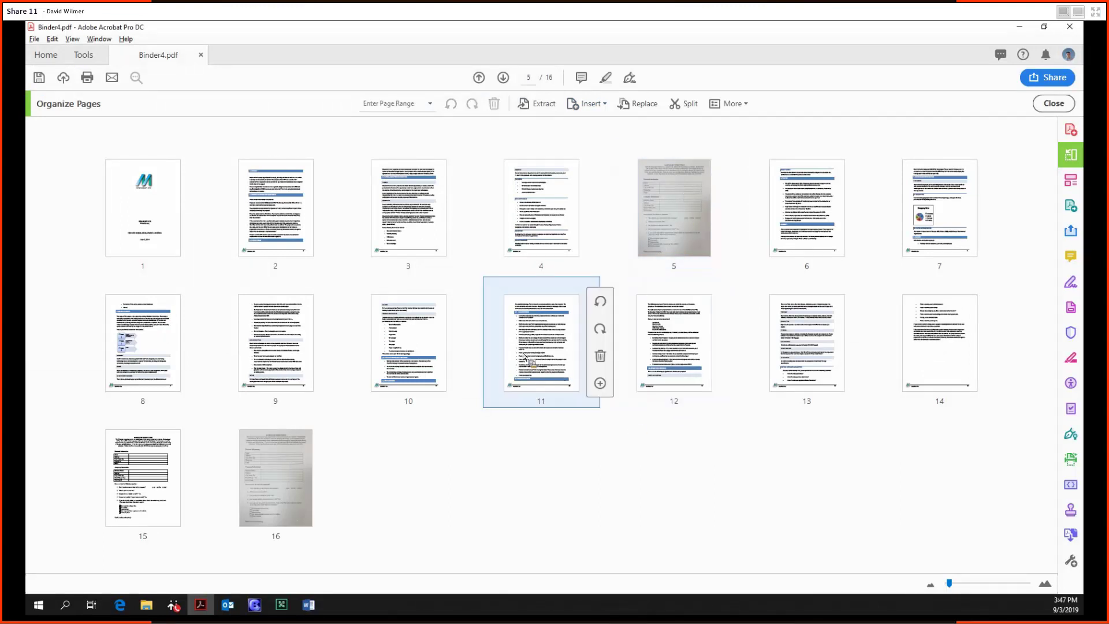
pyautogui.click(606, 105)
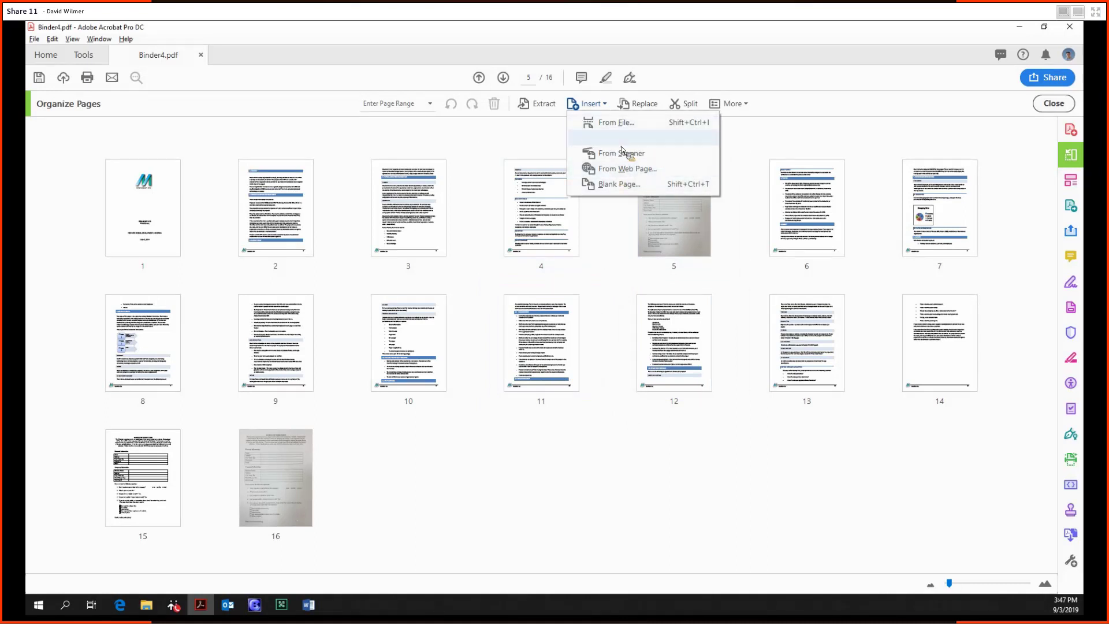
# - Select page 5 as the page to be replaced
pyautogui.click(558, 145)
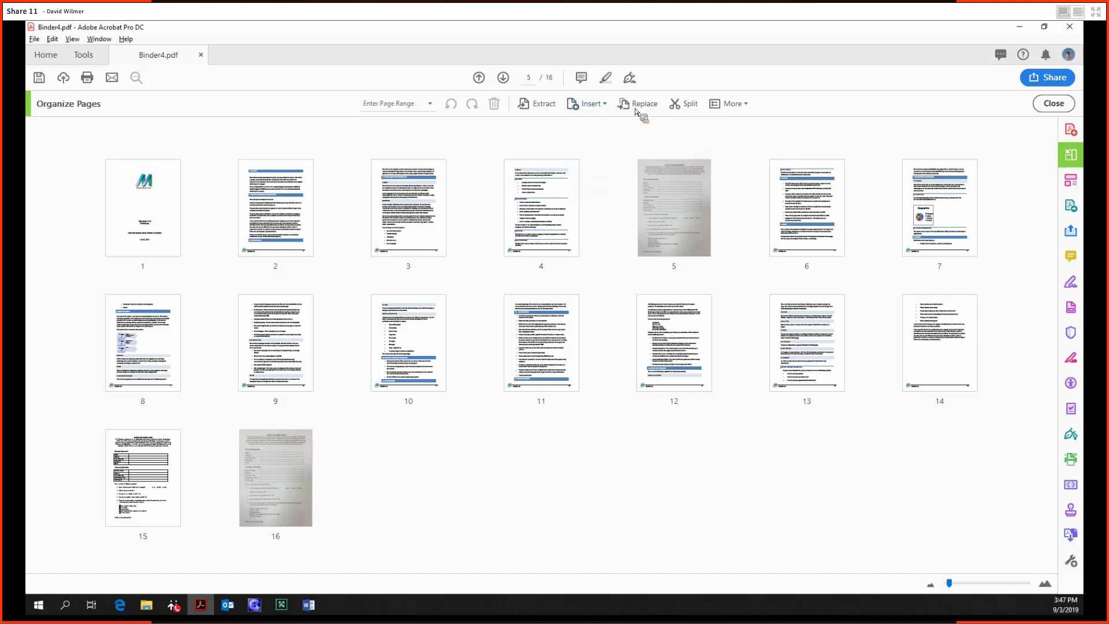
pyautogui.click(635, 110)
pyautogui.press('Escape')
pyautogui.click(534, 347)
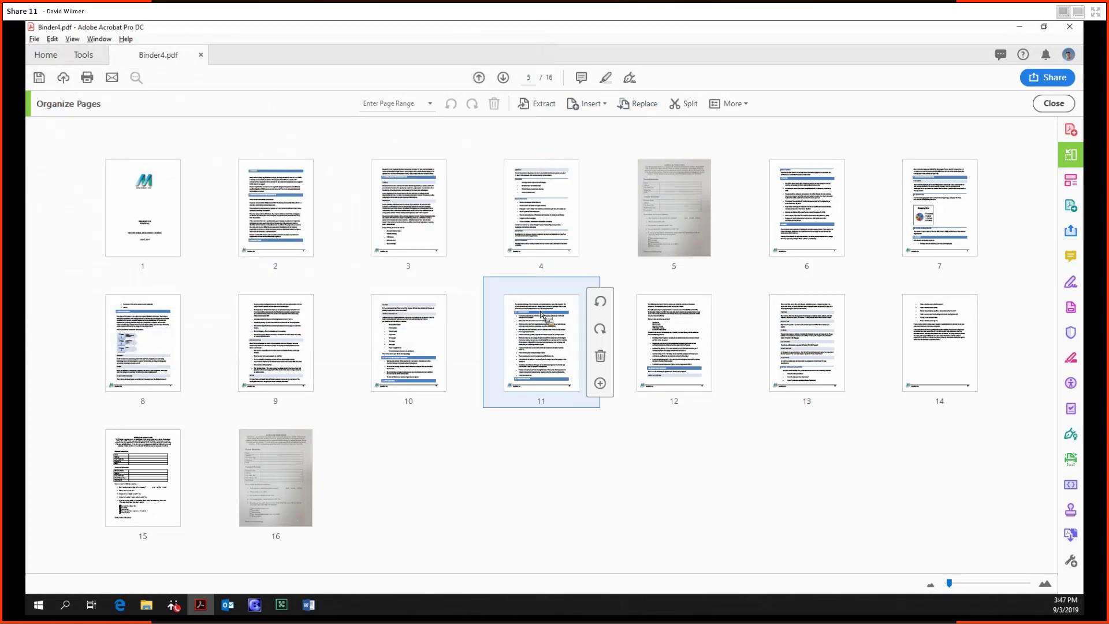
pyautogui.click(658, 203)
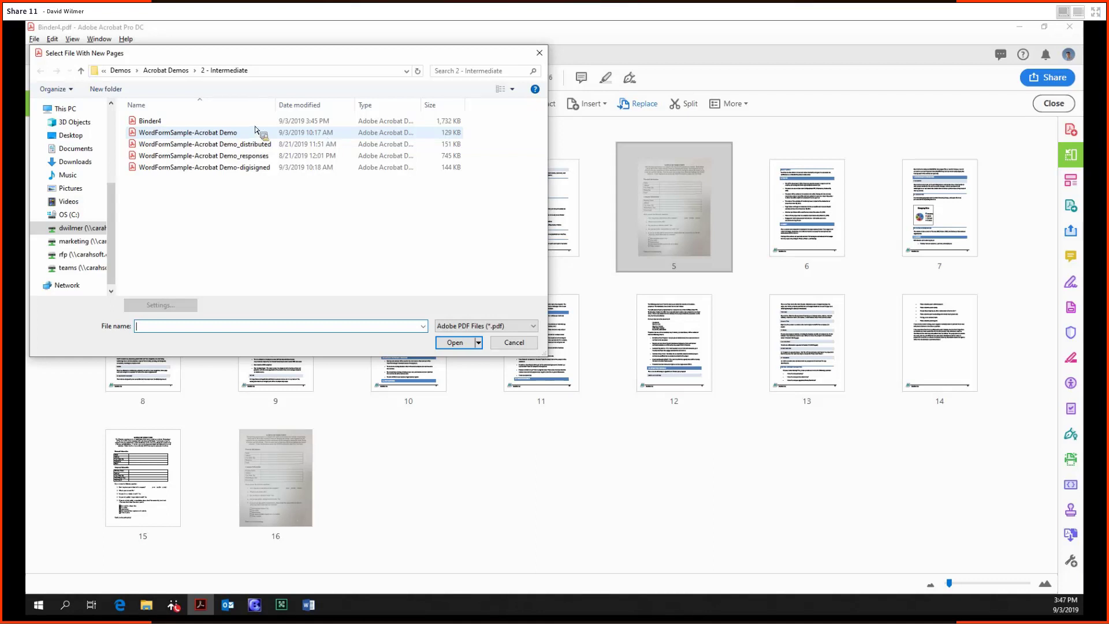
# - Replace page 5 with Meridian_RFP_website_articleboxes.pdf from the 1 - Basics folder
pyautogui.click(172, 71)
pyautogui.doubleClick(194, 132)
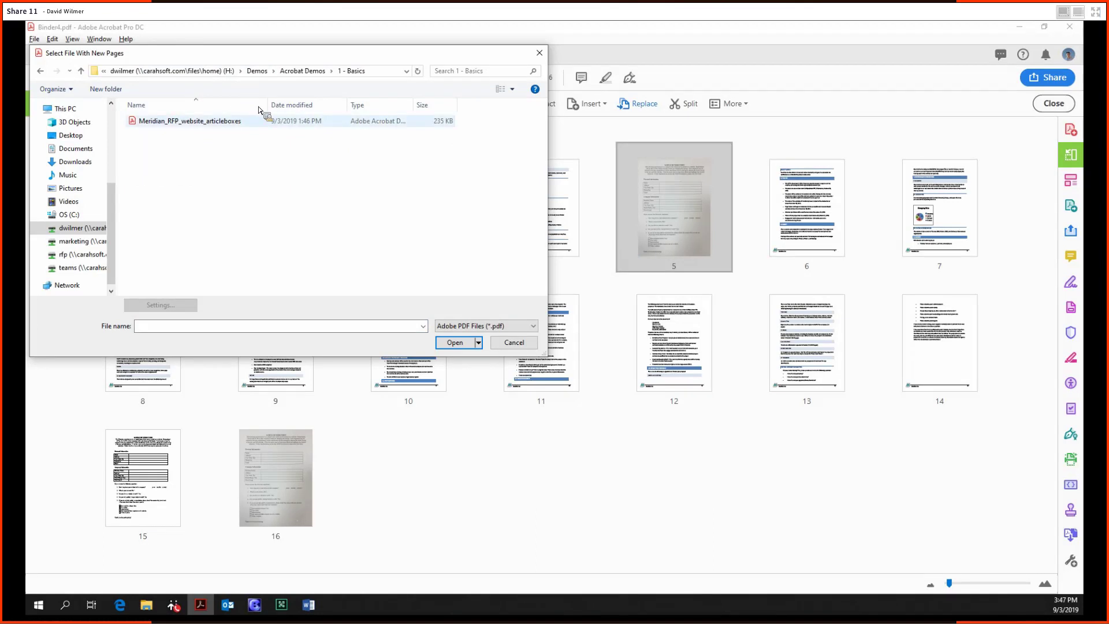
pyautogui.click(495, 327)
pyautogui.click(428, 218)
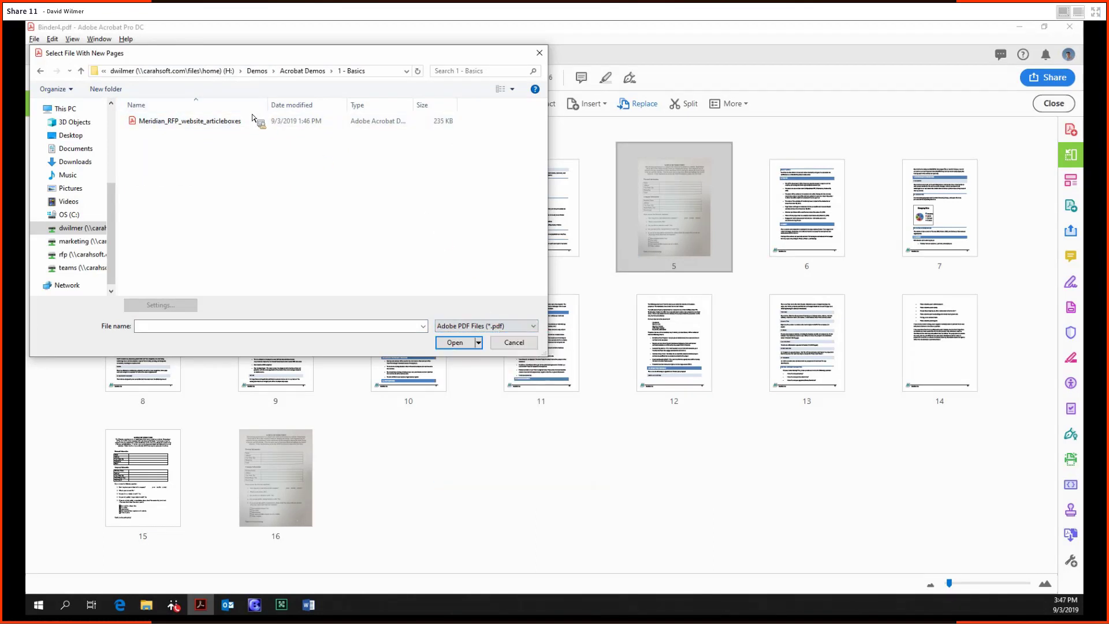
pyautogui.doubleClick(255, 123)
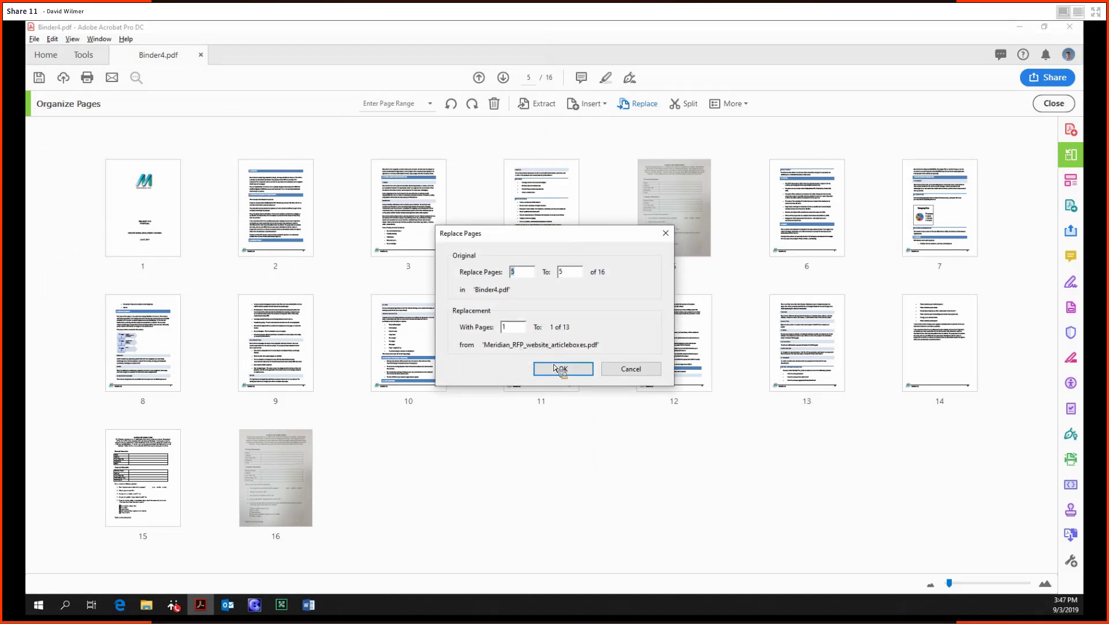
pyautogui.click(559, 374)
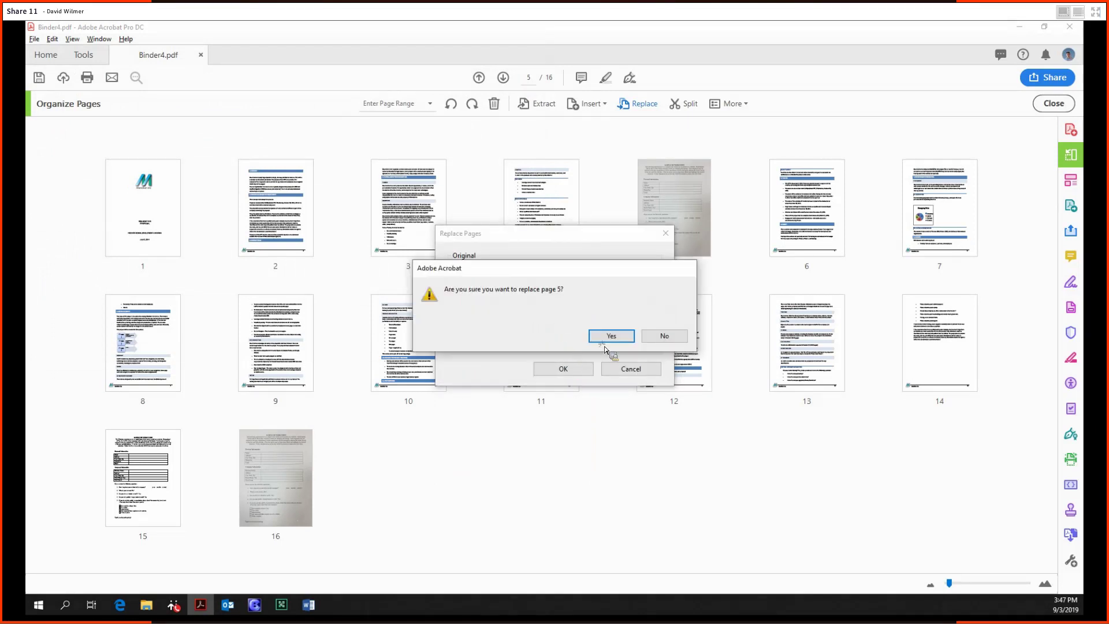
pyautogui.click(617, 341)
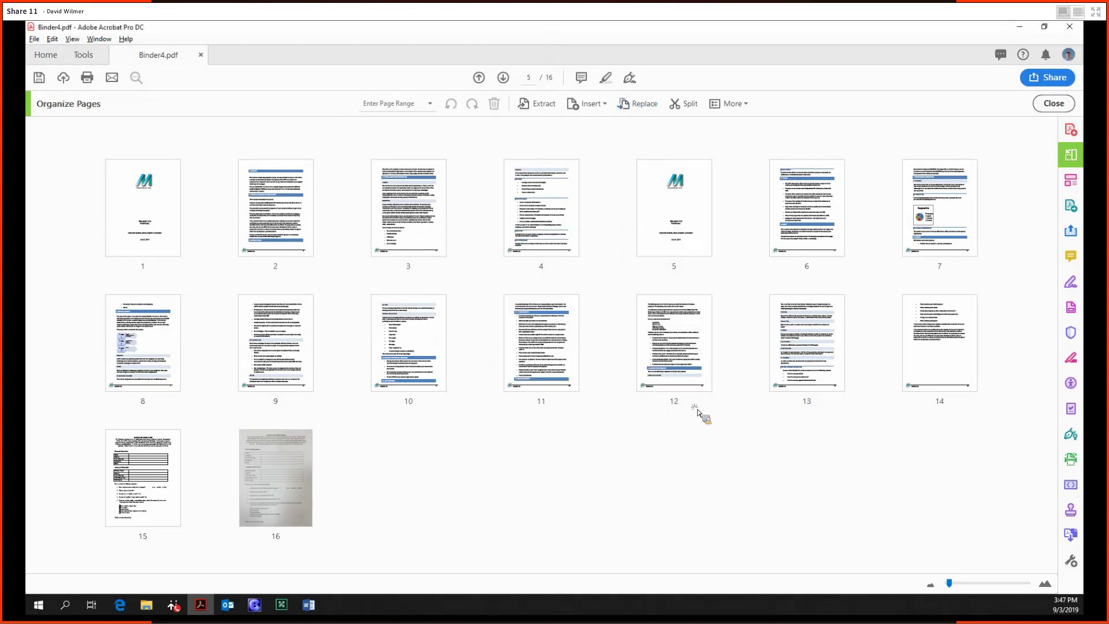
pyautogui.click(688, 197)
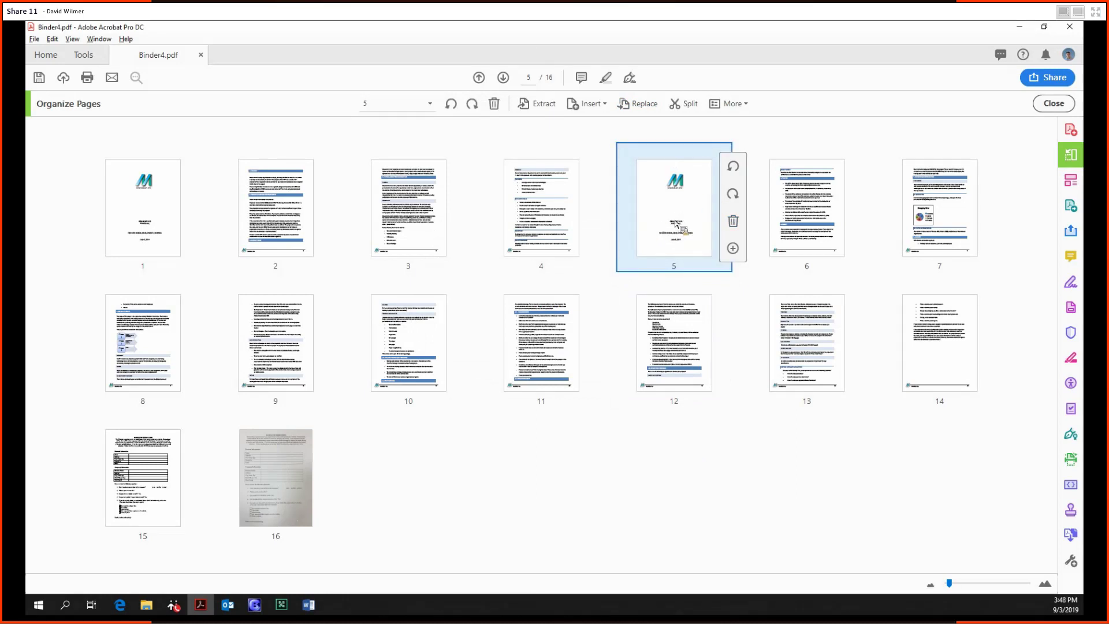
pyautogui.click(648, 471)
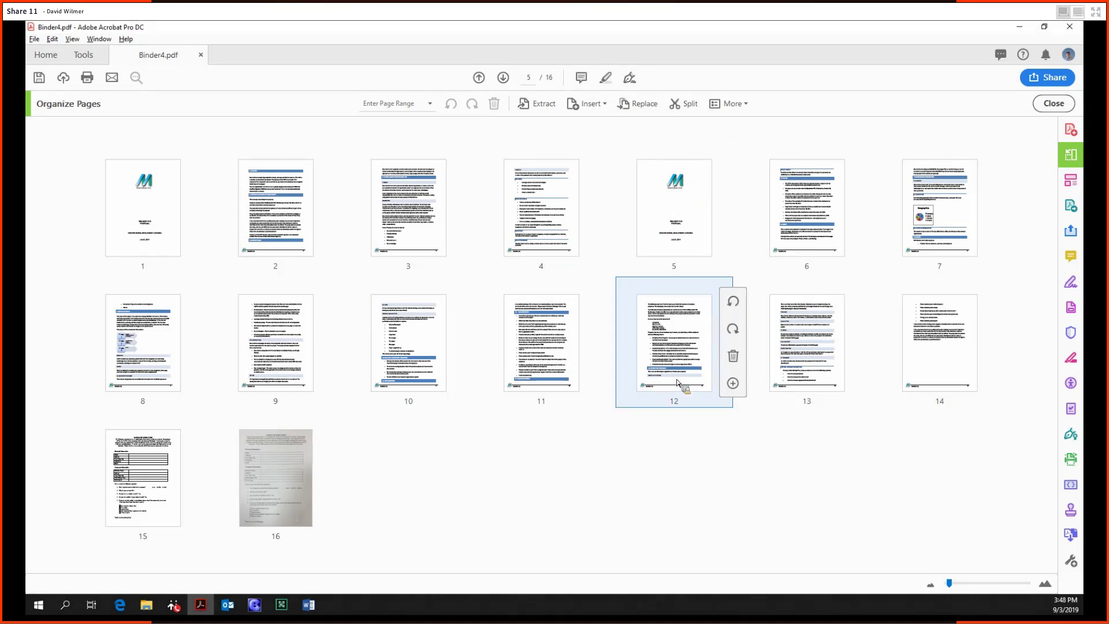
# - Replace page 1 with WordFormSample-Acrobat Demo.pdf from the 2 - Intermediate folder
pyautogui.hotkey('ctrl', 'a')
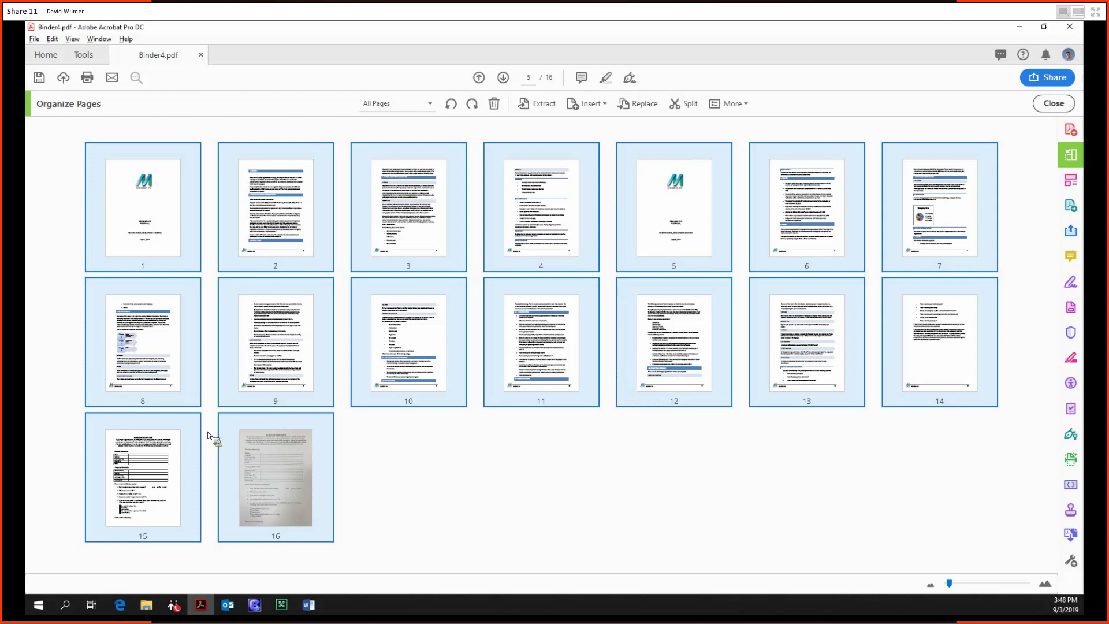
pyautogui.moveTo(208, 434); pyautogui.dragTo(132, 145)
pyautogui.click(641, 105)
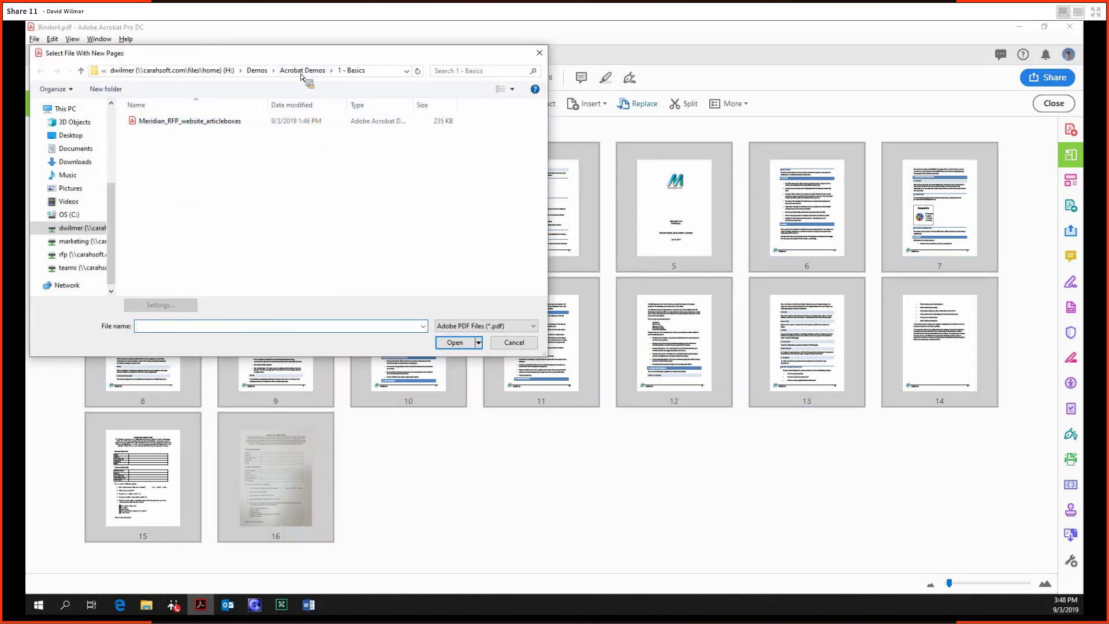
pyautogui.click(303, 71)
pyautogui.doubleClick(210, 144)
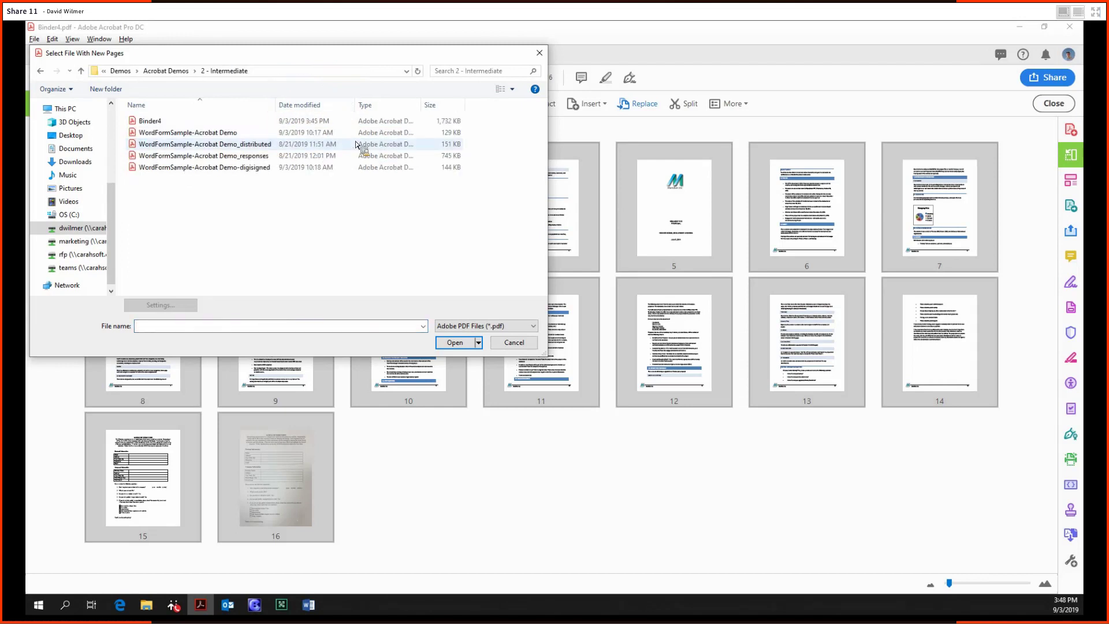
pyautogui.doubleClick(257, 134)
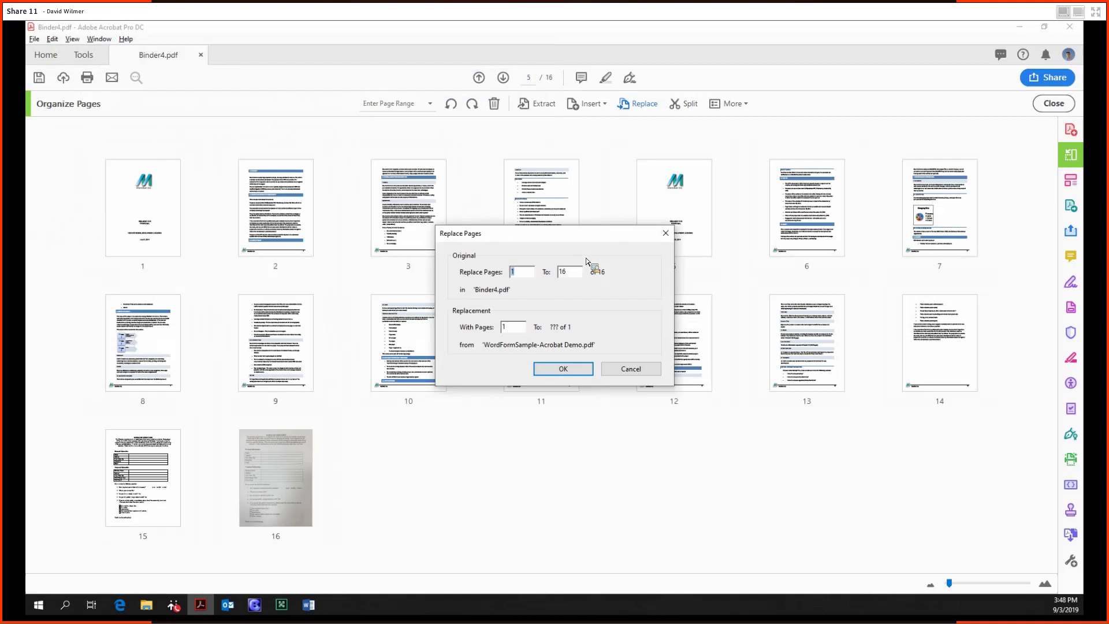
pyautogui.click(564, 367)
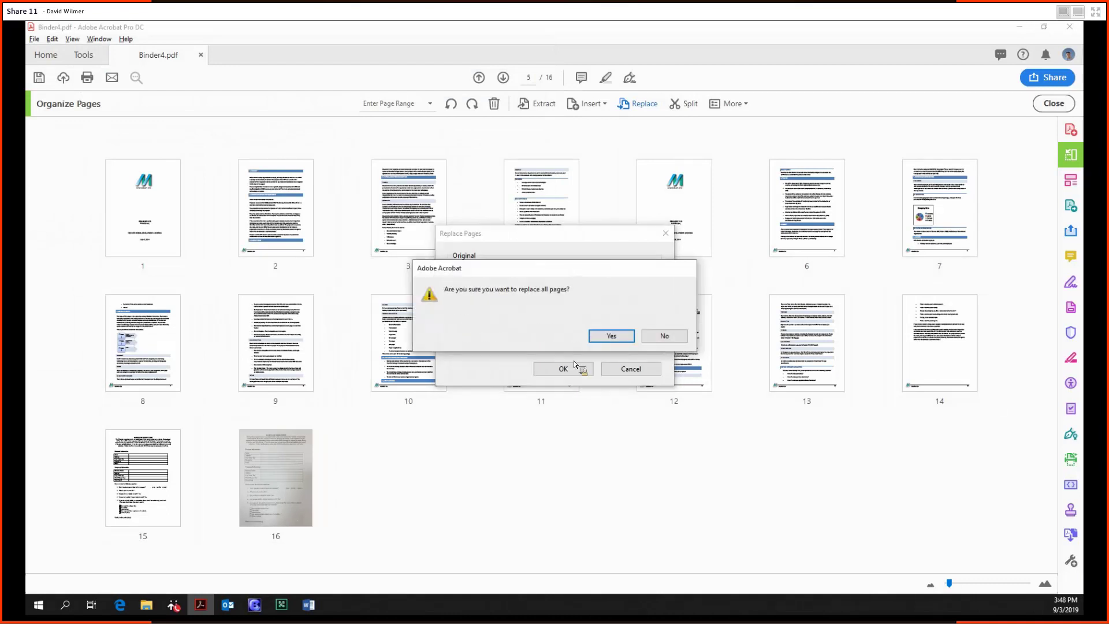
pyautogui.click(609, 336)
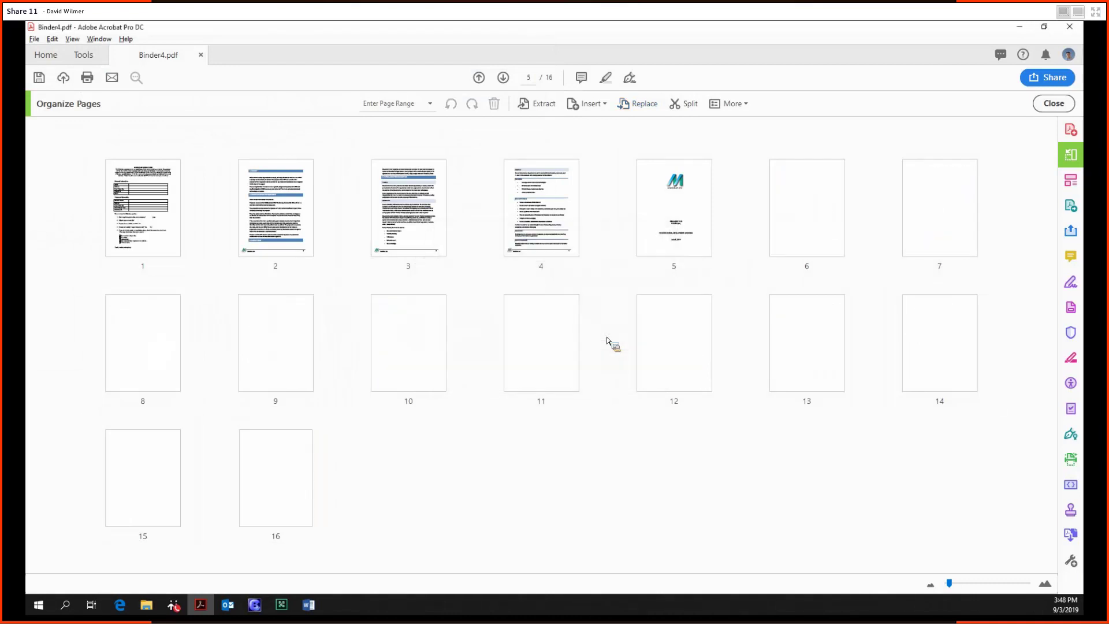
pyautogui.click(144, 190)
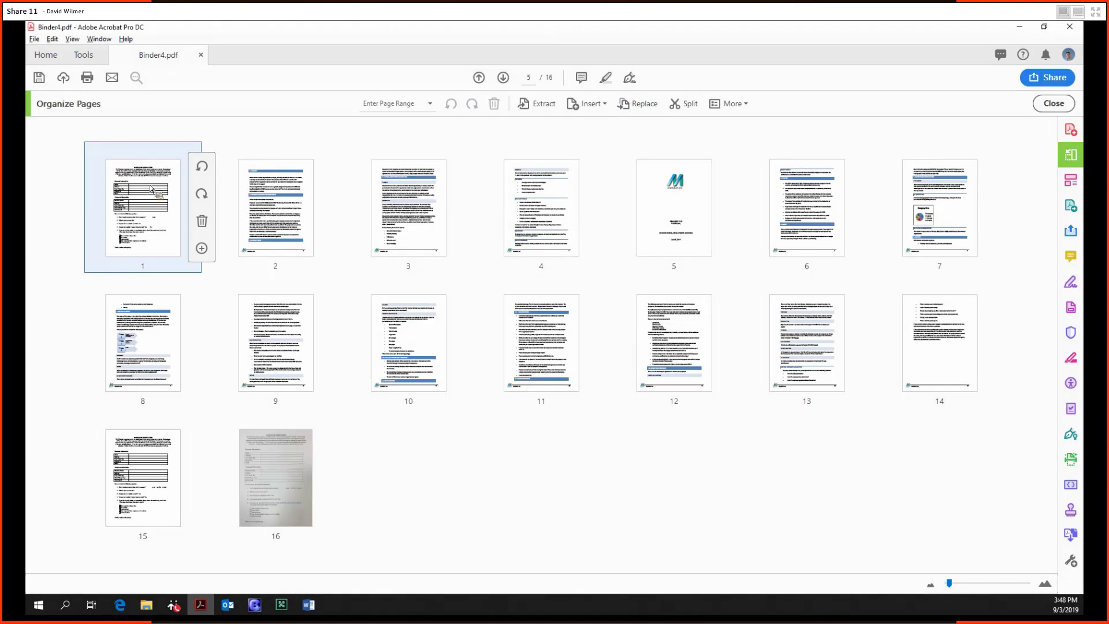
# - Move the page selection around with arrow keys, then clear the selection
pyautogui.moveTo(125, 221); pyautogui.dragTo(97, 245)
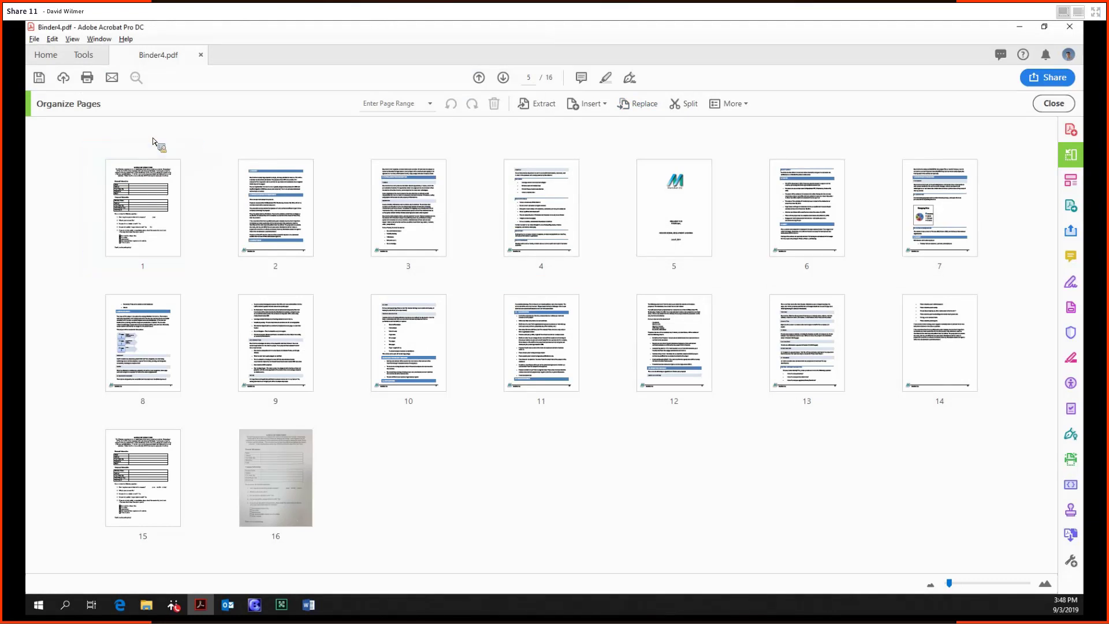
pyautogui.click(273, 199)
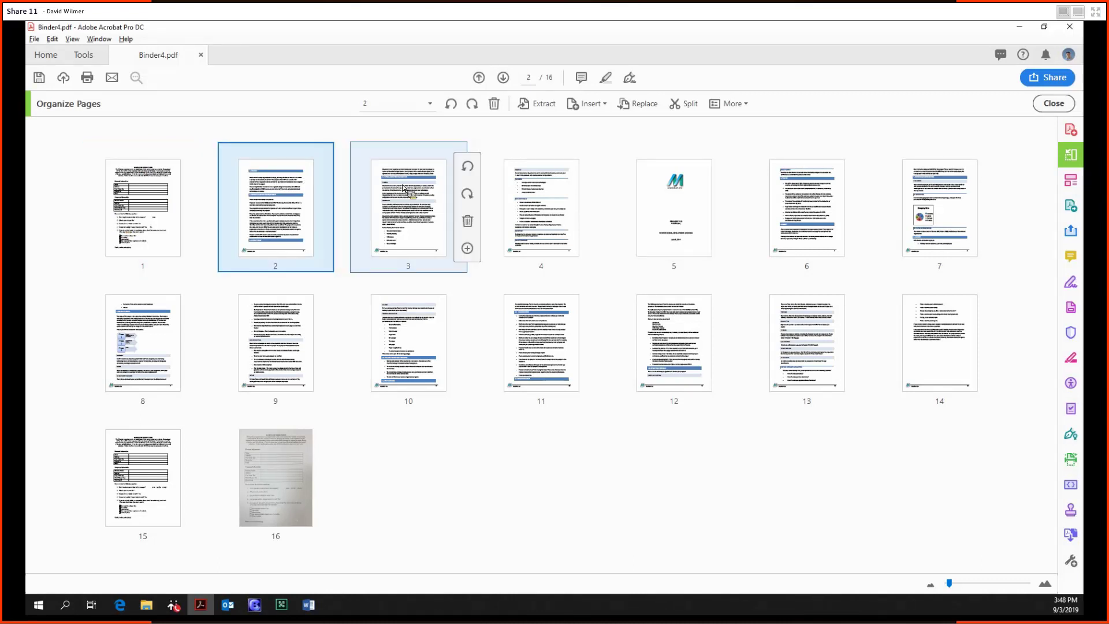
pyautogui.press('Right')
pyautogui.press('Right')
pyautogui.press('Right')
pyautogui.press('Right')
pyautogui.press('Right')
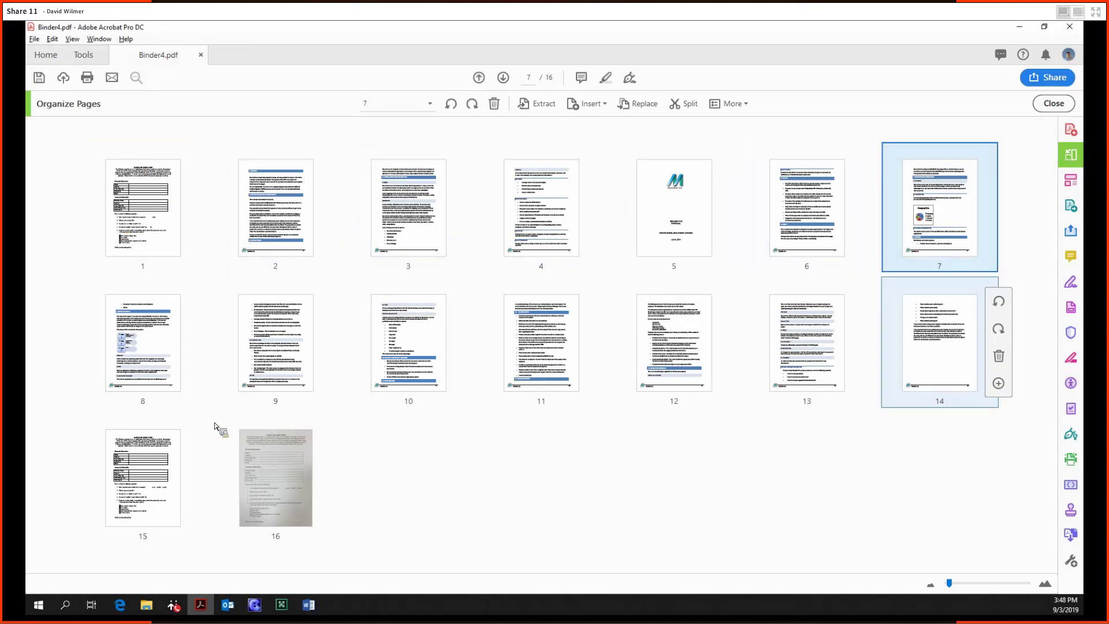
pyautogui.press('Down')
pyautogui.press('Right')
pyautogui.press('Right')
pyautogui.click(177, 170)
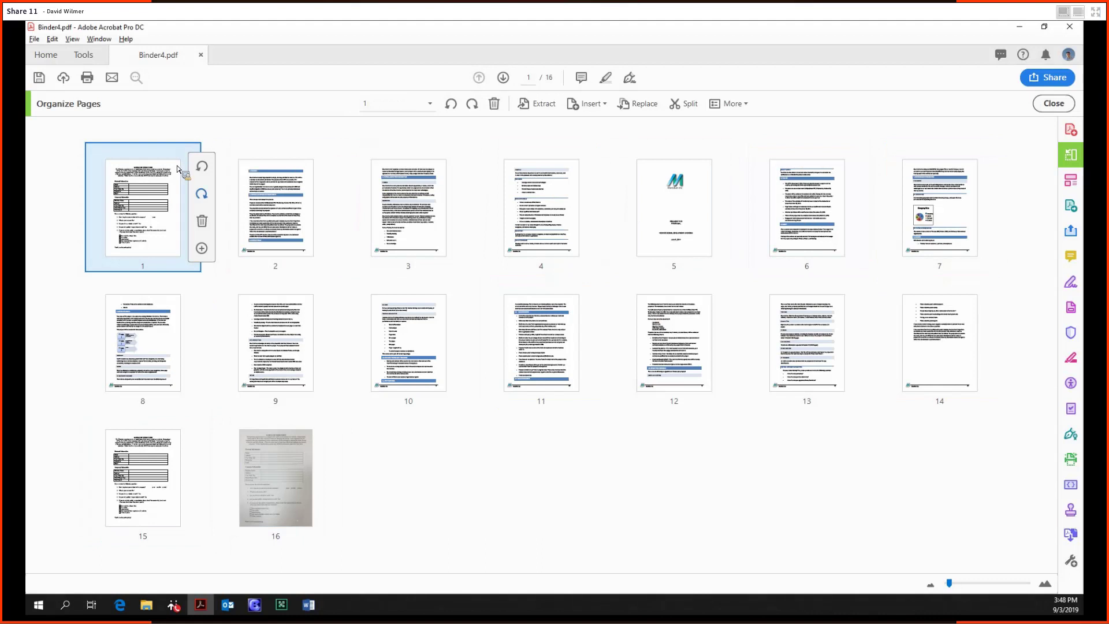
pyautogui.hotkey('alt', 'Tab')
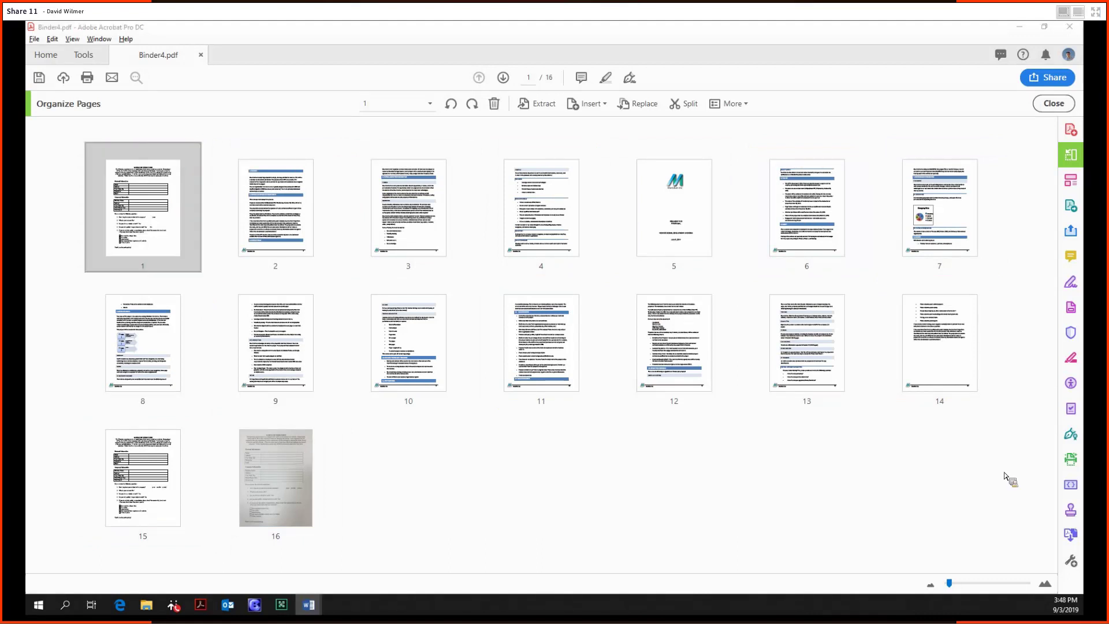
pyautogui.click(493, 416)
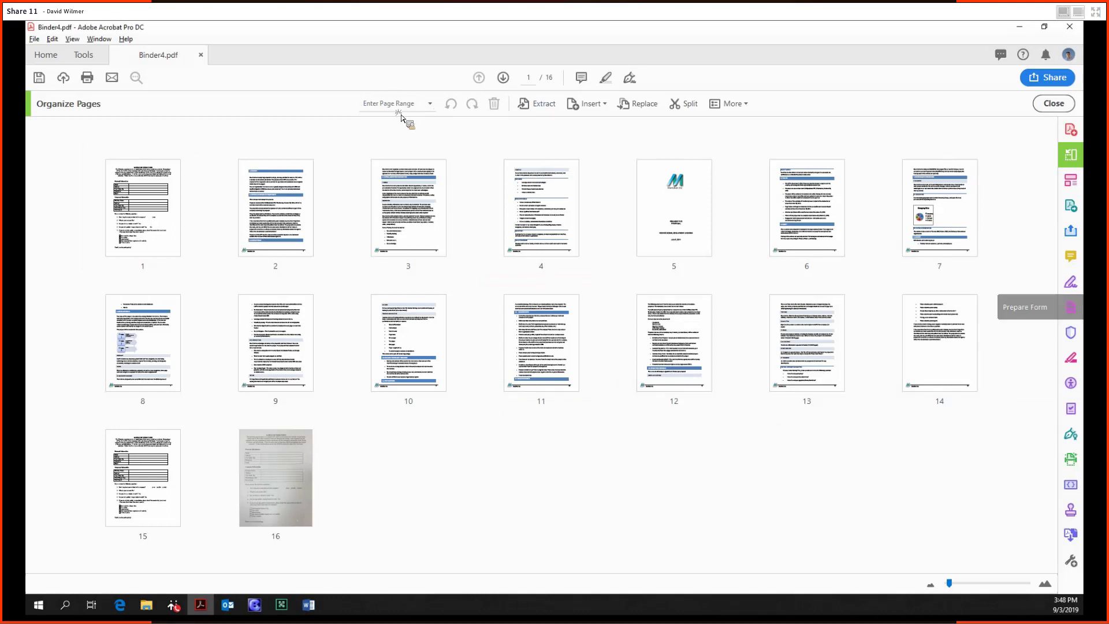
# - Apply the Odd Pages range and show the Split options, set to 2 pages
pyautogui.click(429, 104)
pyautogui.click(407, 129)
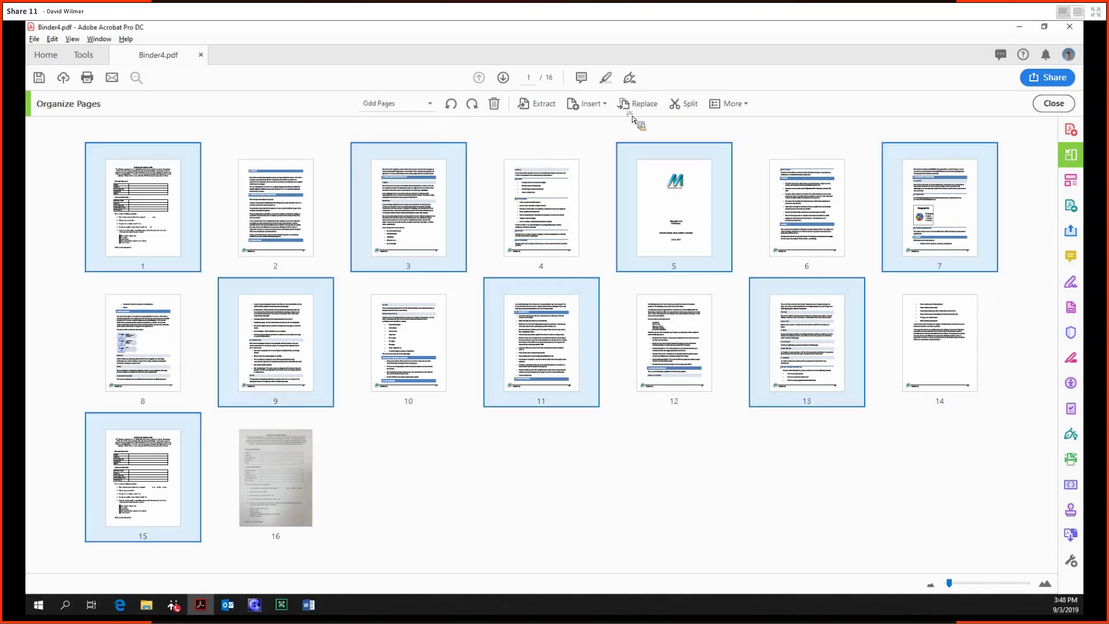
pyautogui.click(688, 109)
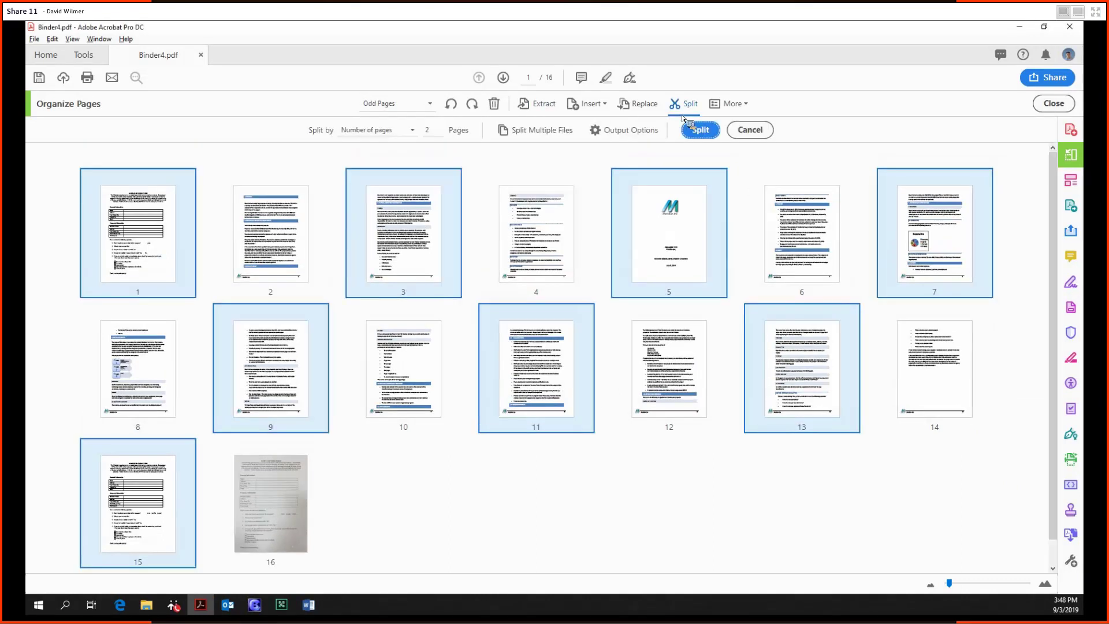
# - Change Split by to File Size (2 MB), then to Top level bookmarks
pyautogui.click(419, 131)
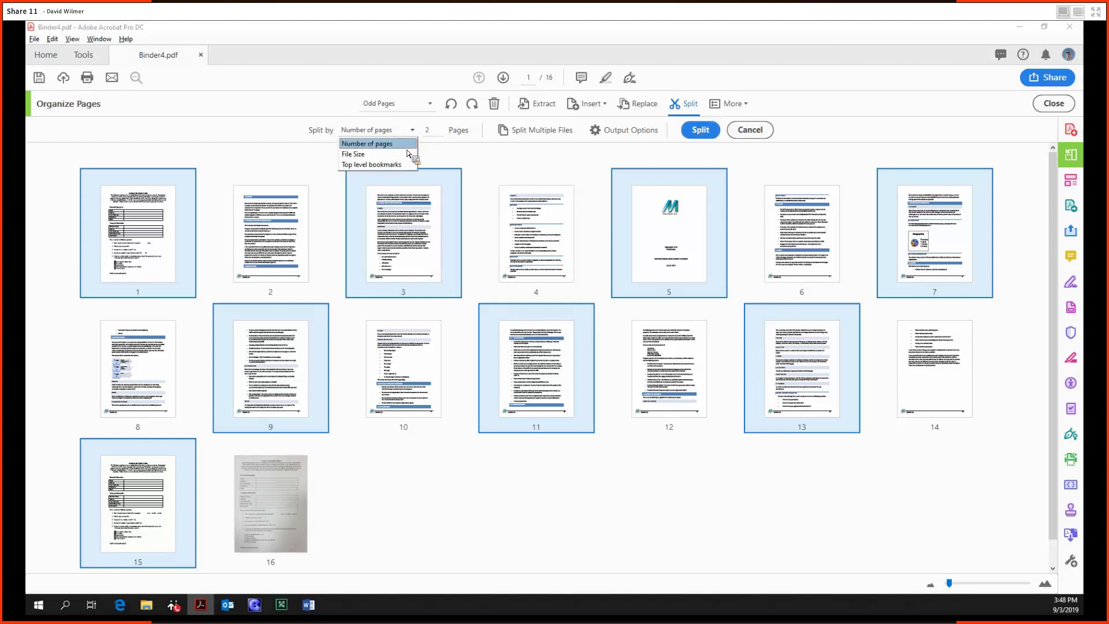
pyautogui.click(405, 154)
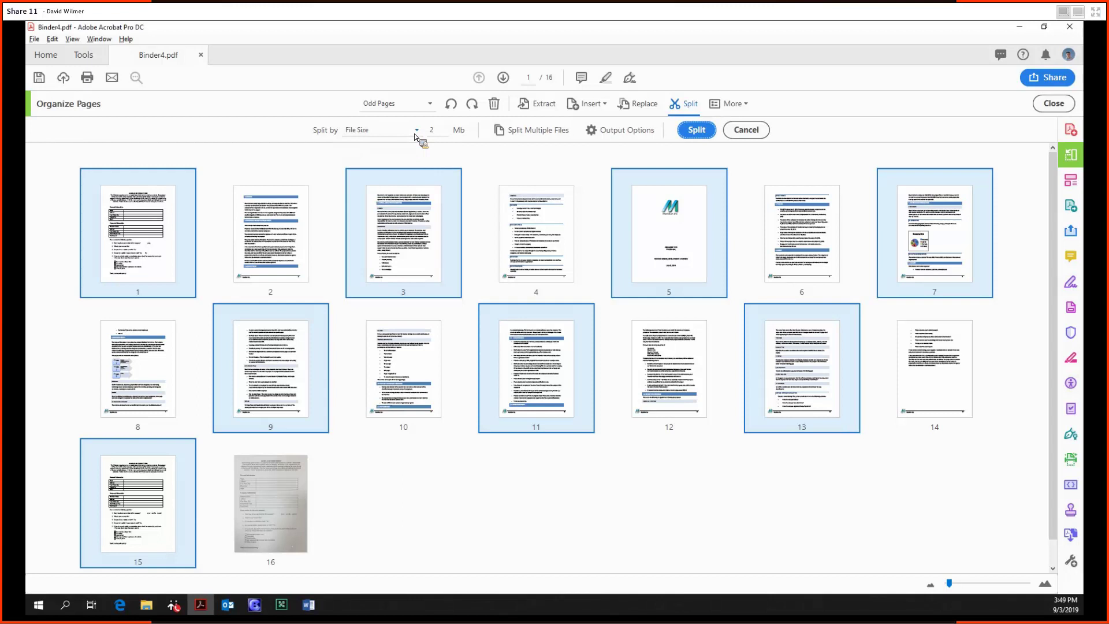
pyautogui.moveTo(440, 133); pyautogui.dragTo(422, 135)
pyautogui.click(417, 133)
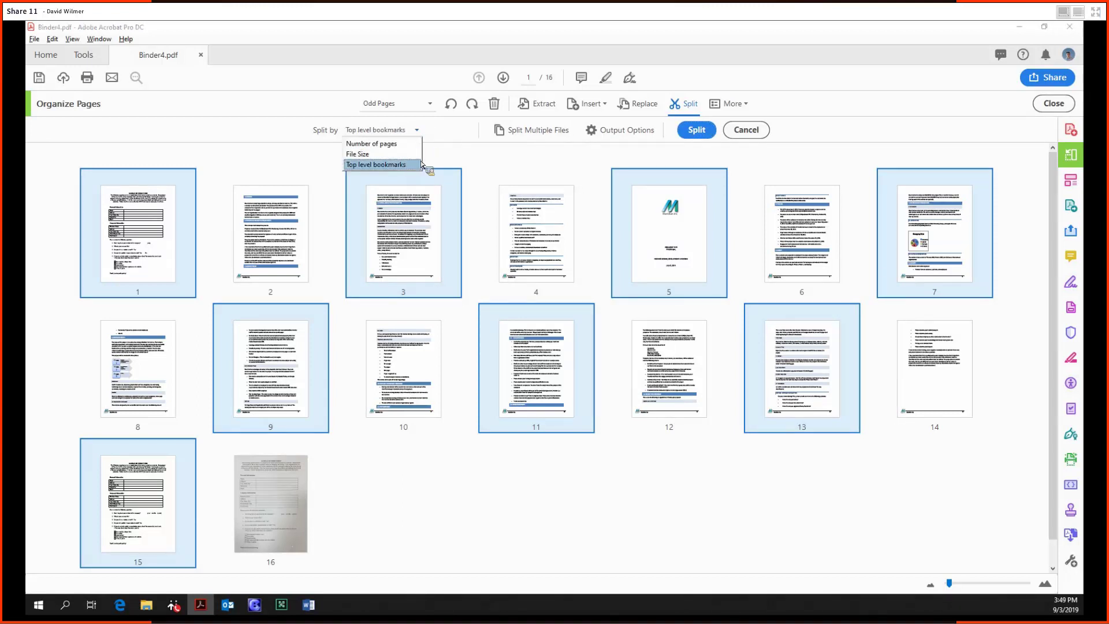
pyautogui.click(414, 165)
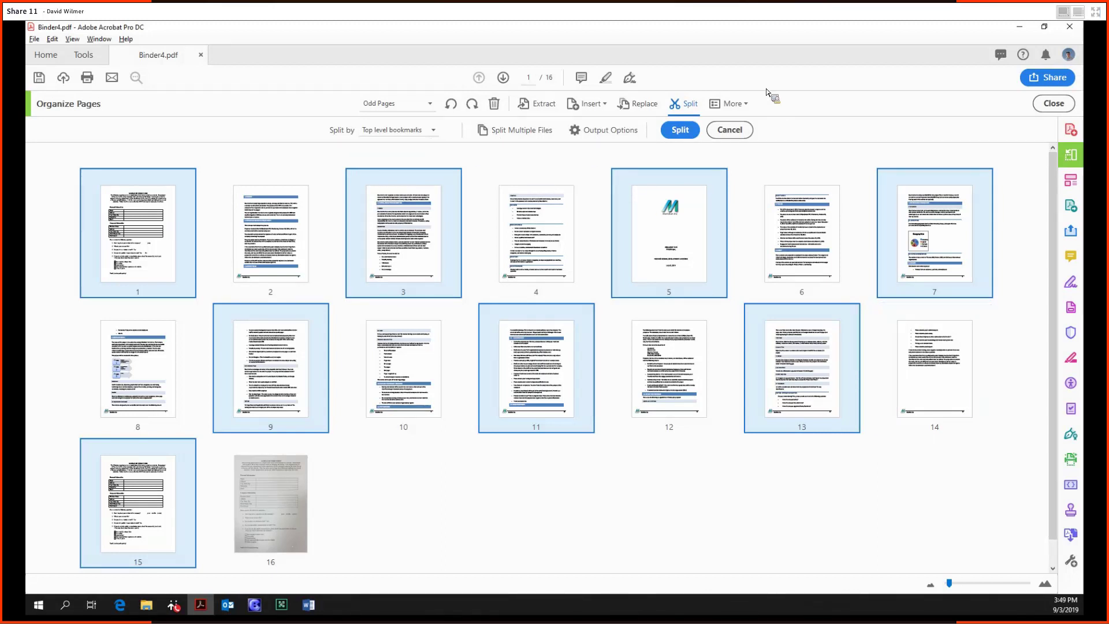
# - Start Bates numbering on Binder4.pdf, replacing its existing header and footer
pyautogui.click(741, 104)
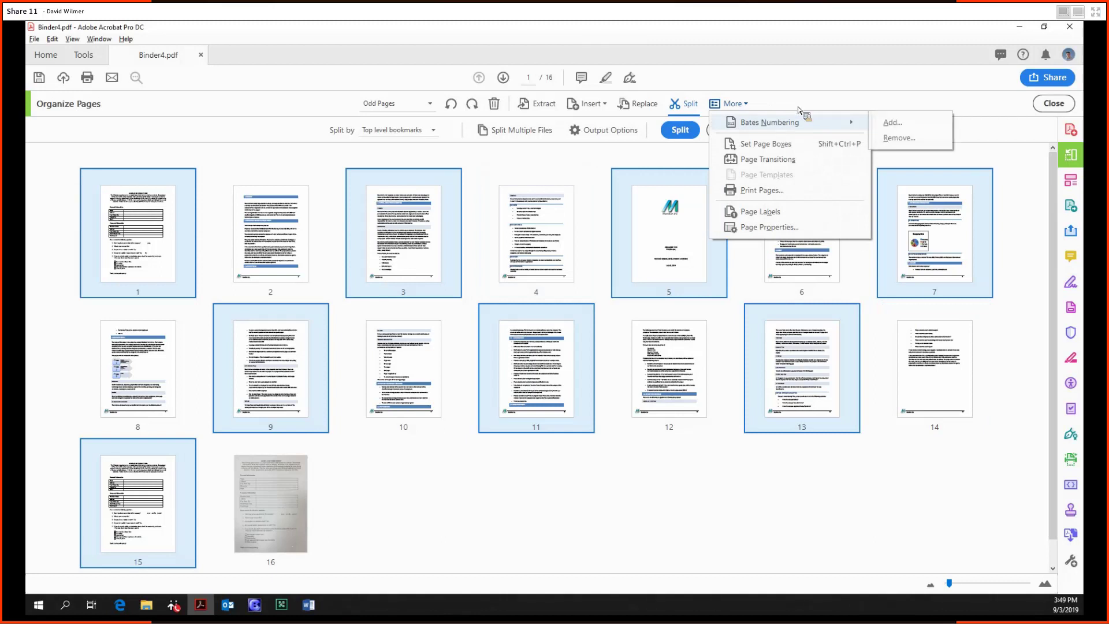
pyautogui.click(804, 108)
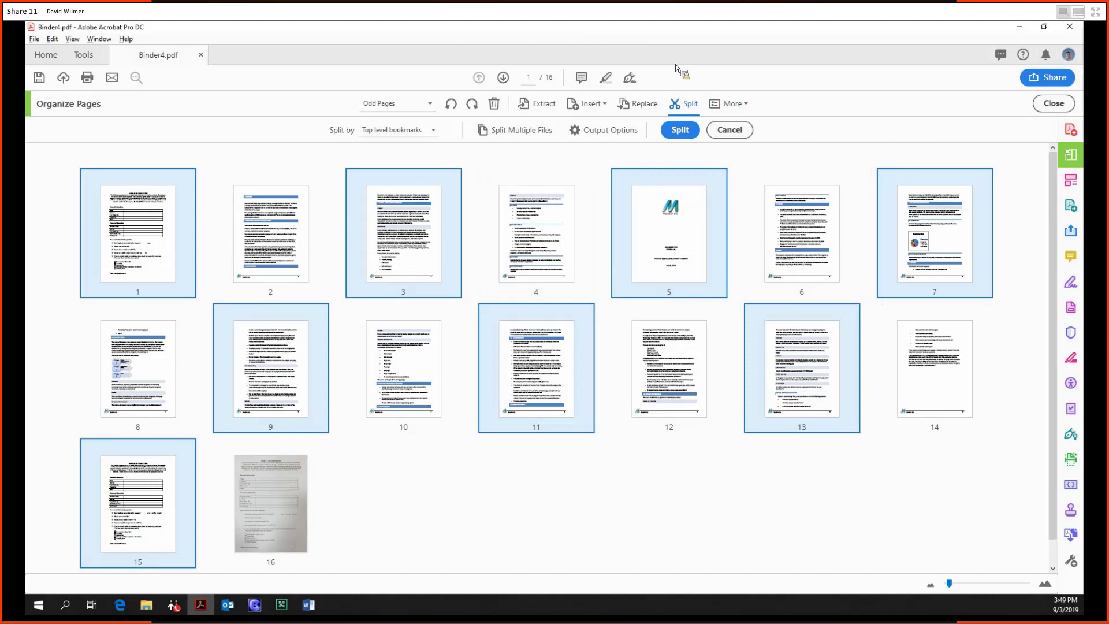
pyautogui.click(732, 103)
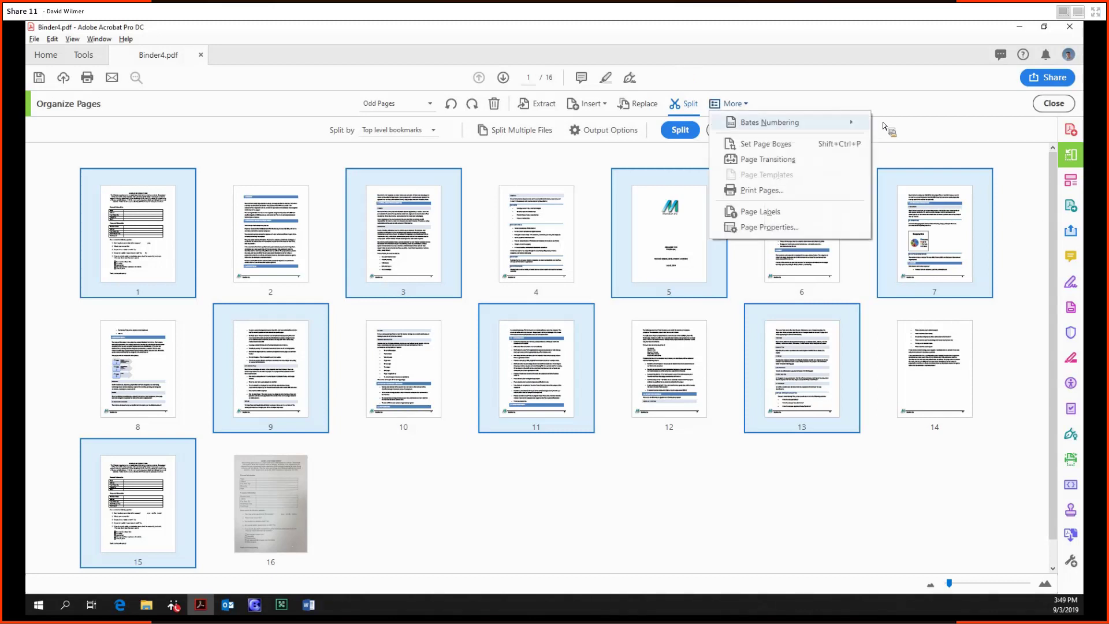
pyautogui.click(512, 248)
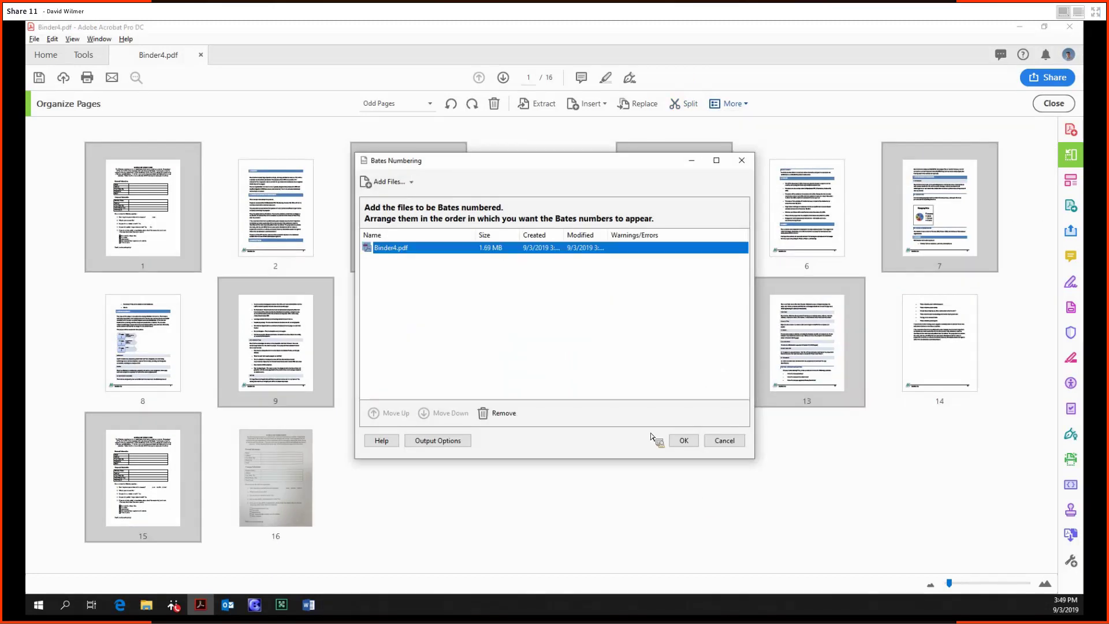
pyautogui.click(683, 441)
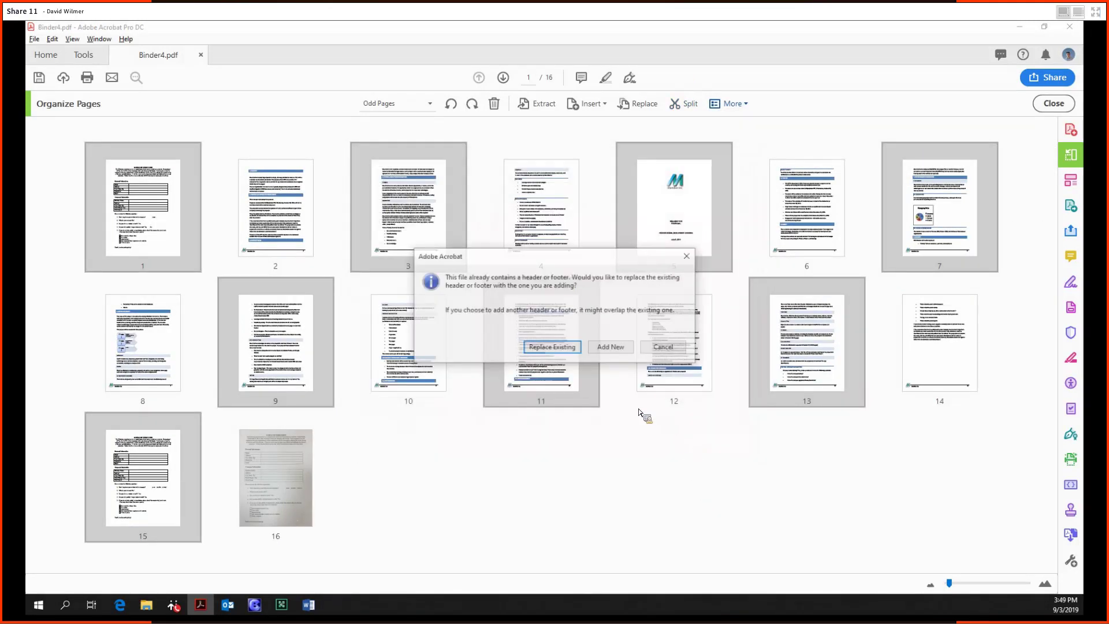
pyautogui.click(560, 353)
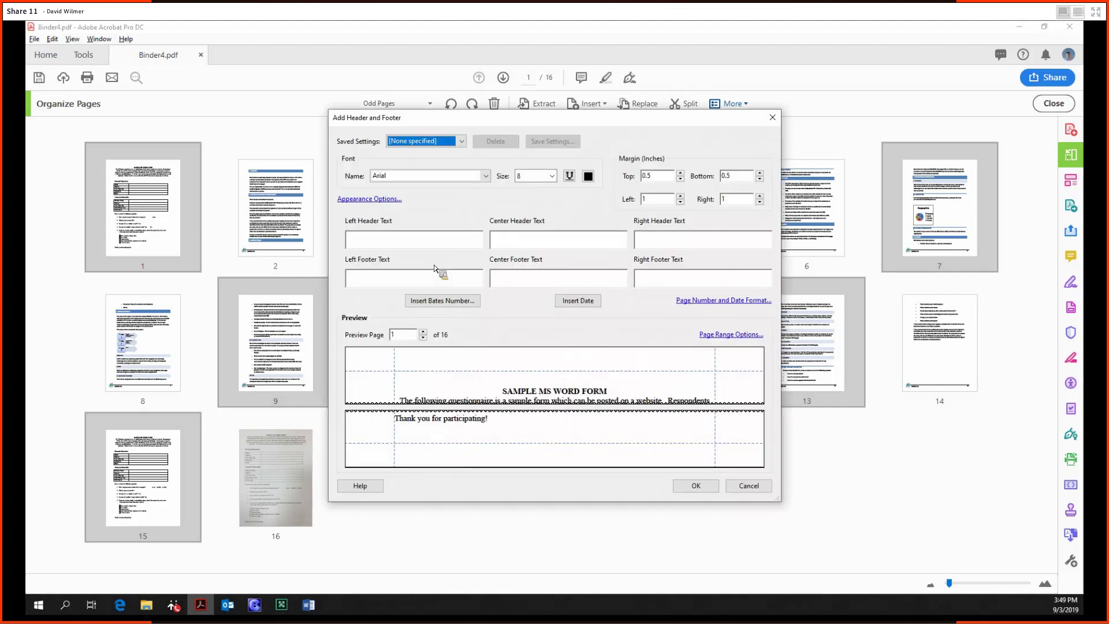
pyautogui.moveTo(474, 114); pyautogui.dragTo(674, 210)
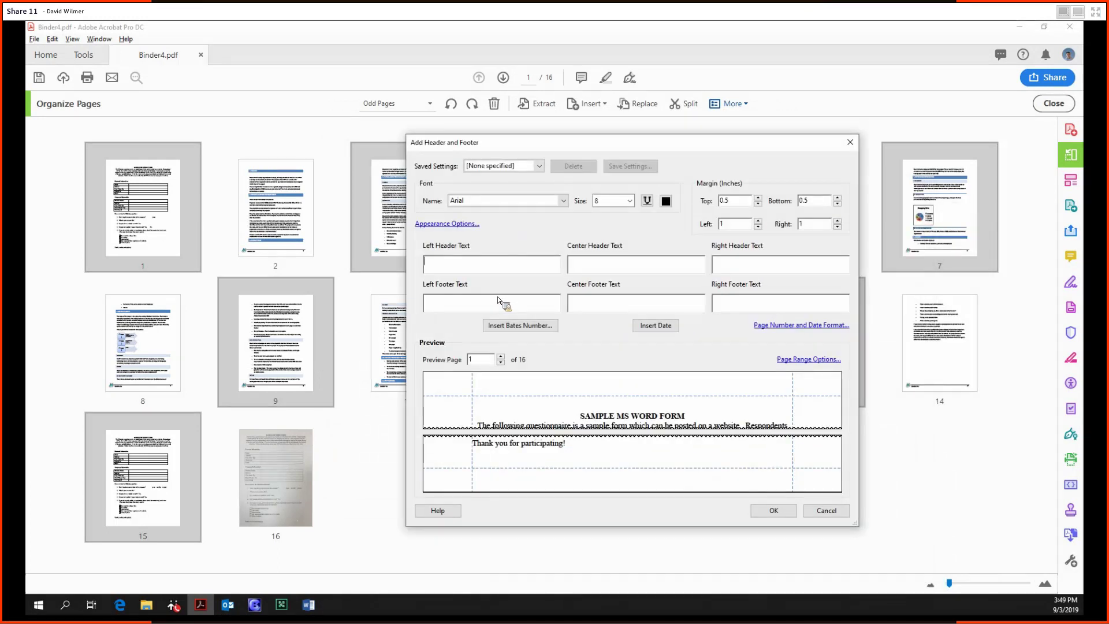
# - Insert a Bates number with prefix asdf in the right footer and apply it
pyautogui.click(836, 305)
pyautogui.click(530, 327)
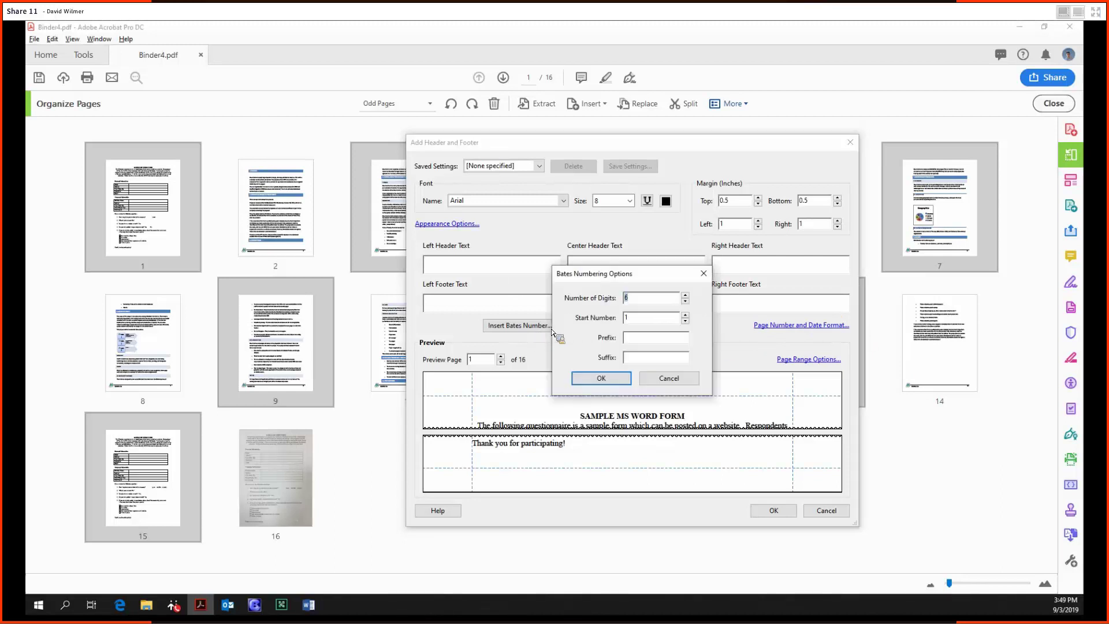
pyautogui.click(656, 338)
pyautogui.click(601, 378)
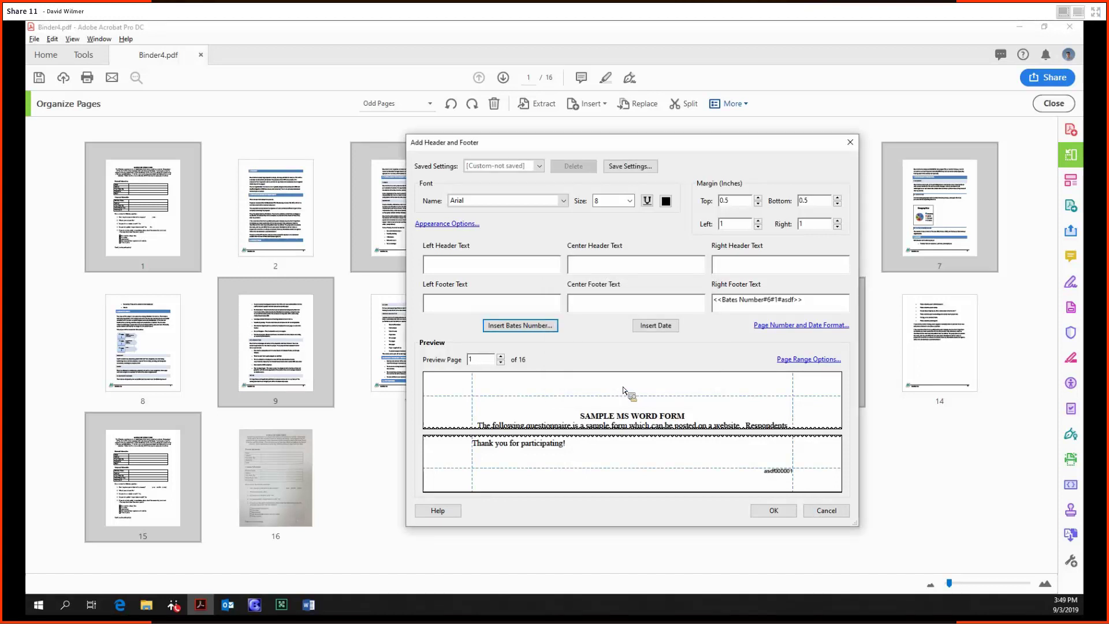
pyautogui.click(780, 511)
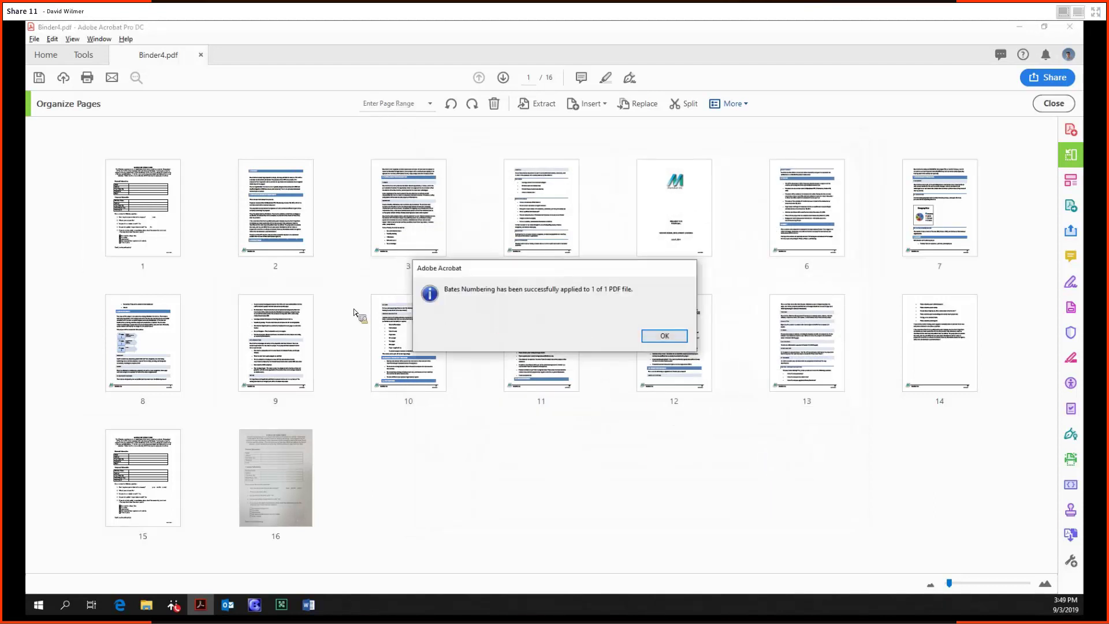
# - Dismiss the success message and view page 1 at 150% zoom
pyautogui.press('Return')
pyautogui.doubleClick(144, 226)
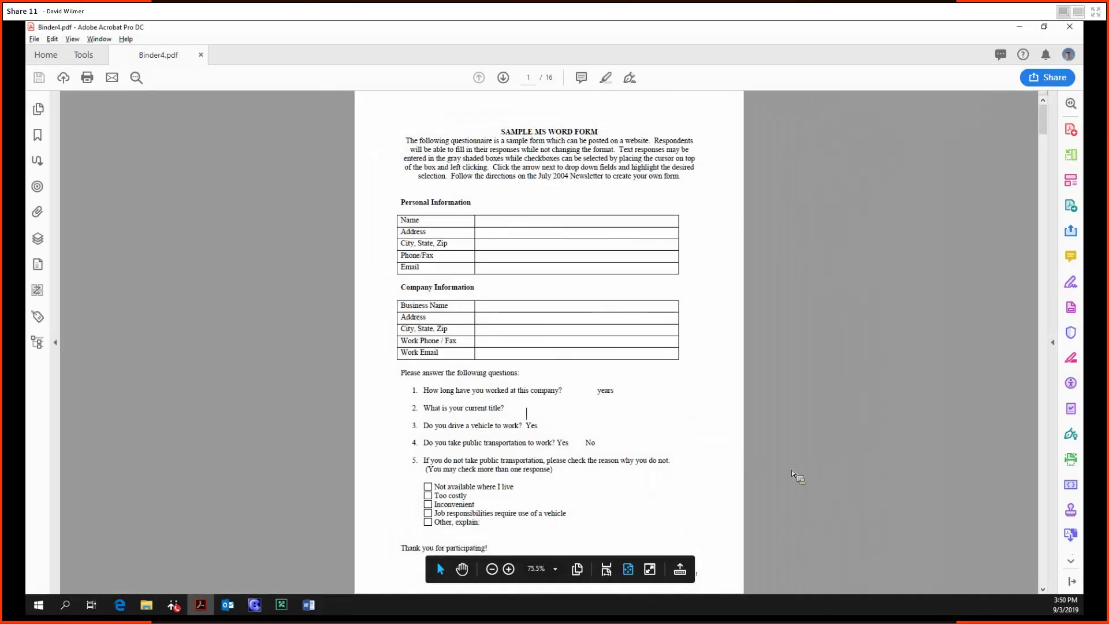
pyautogui.click(509, 569)
pyautogui.click(509, 569)
pyautogui.click(509, 569)
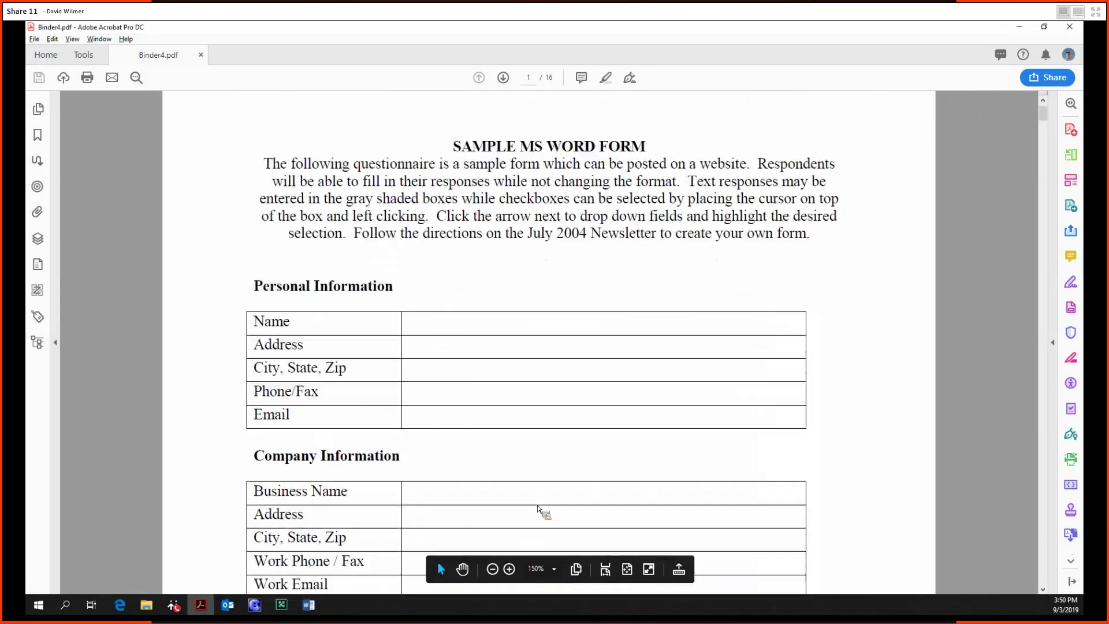
# - Check the Bates numbers in the footers of pages 1–3, then close Binder4.pdf
pyautogui.scroll(-3, 1043, 138)
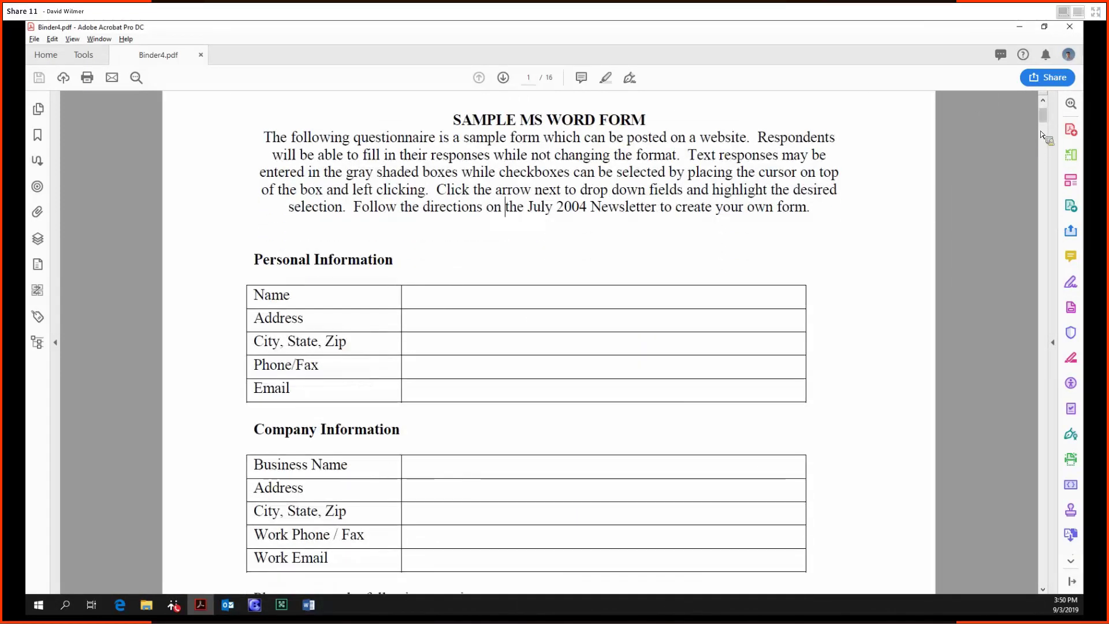
pyautogui.scroll(-6, 904, 187)
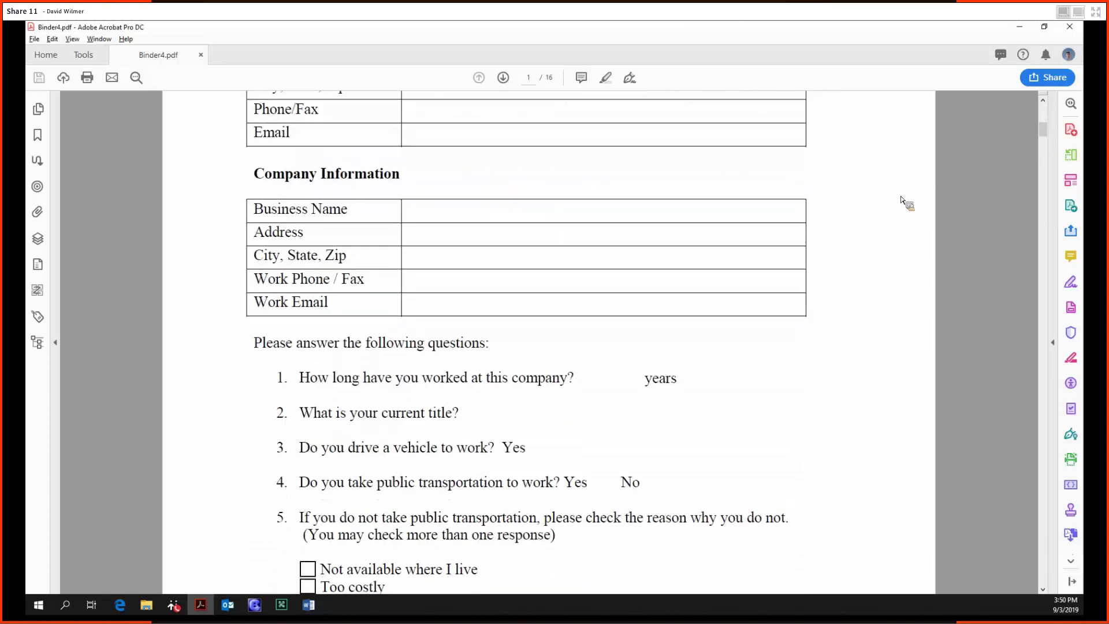
pyautogui.scroll(-5, 904, 220)
pyautogui.scroll(-1, 846, 577)
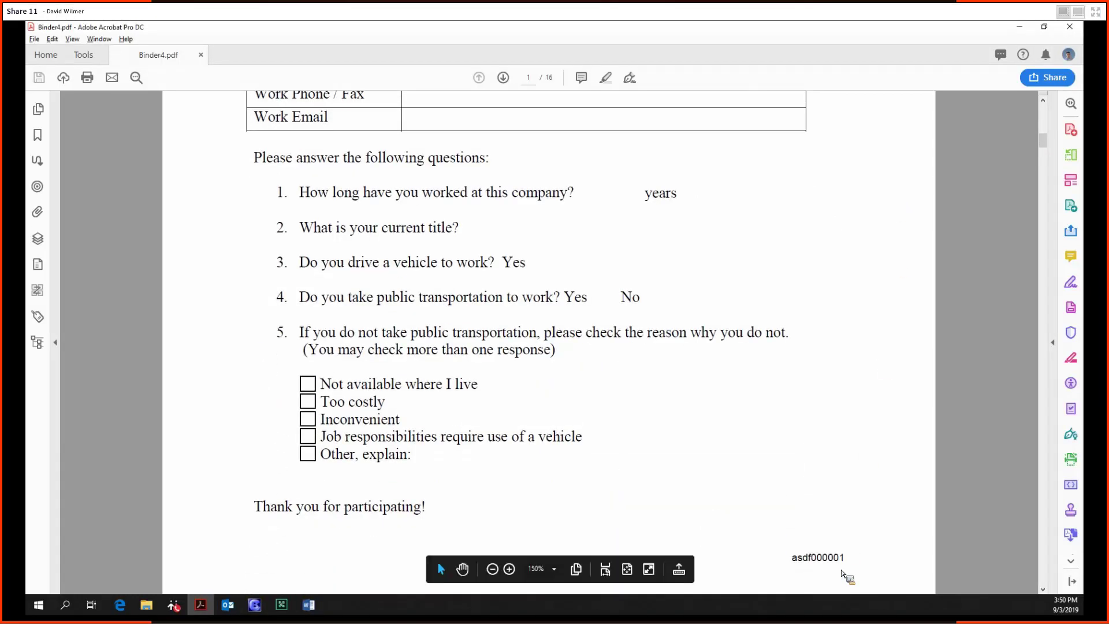
pyautogui.scroll(-5, 848, 566)
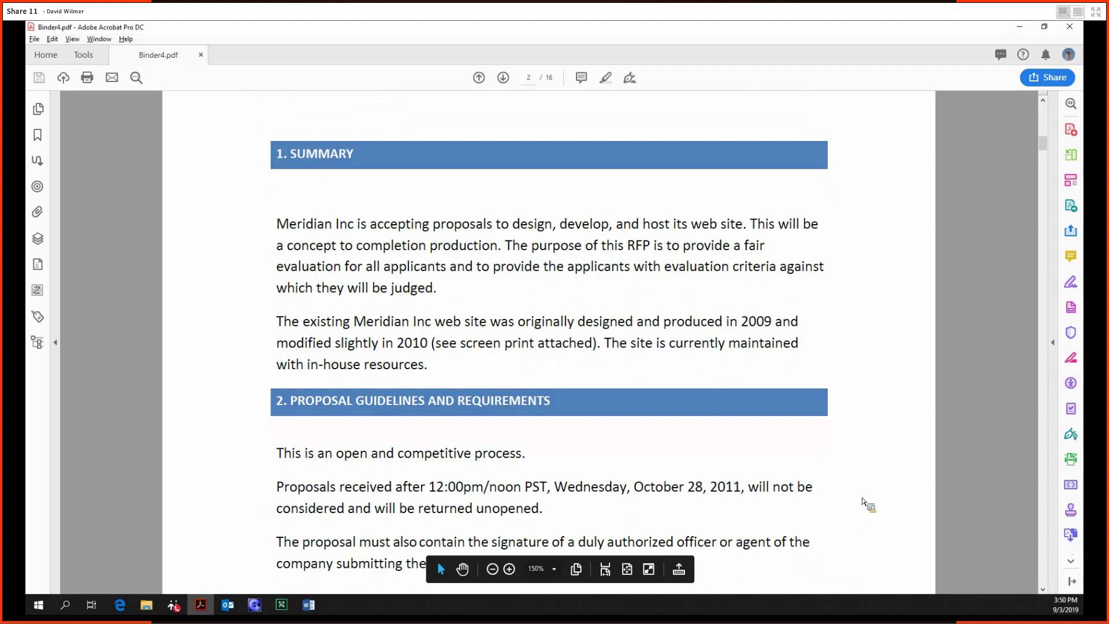
pyautogui.scroll(-3, 866, 503)
pyautogui.scroll(-1, 1047, 167)
pyautogui.moveTo(1045, 167); pyautogui.dragTo(861, 310)
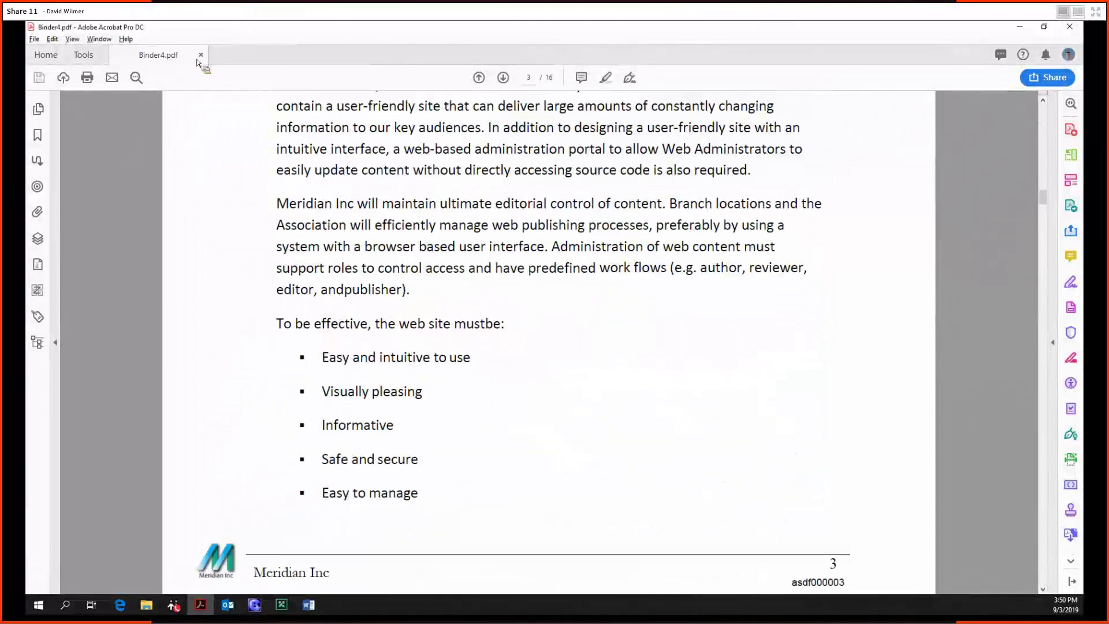
pyautogui.hotkey('ctrl', 'w')
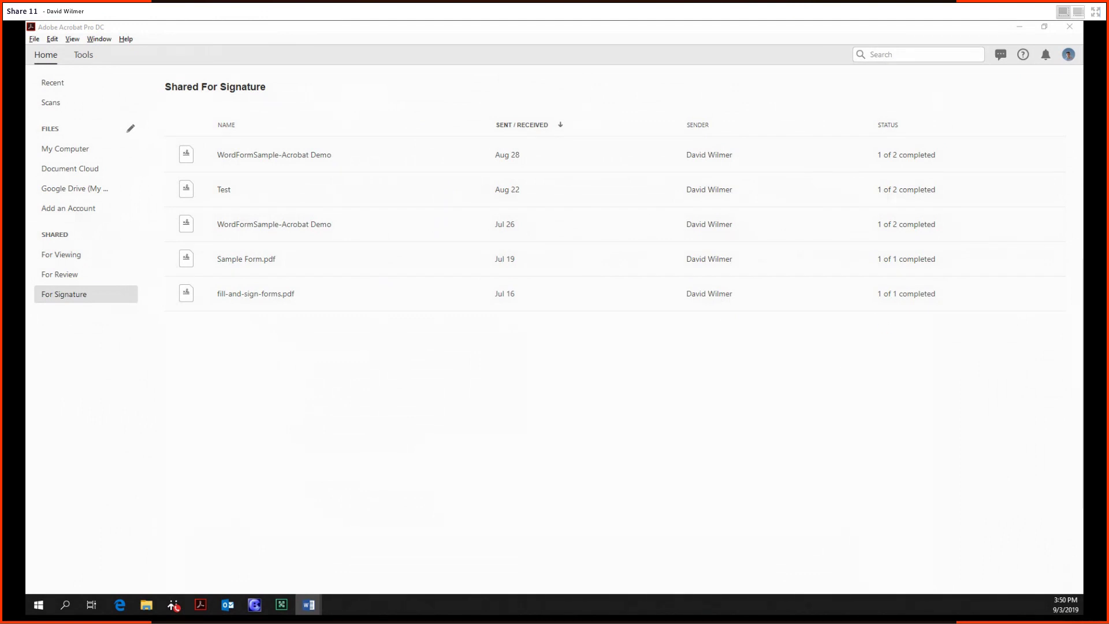
# - Open Binder4.pdf in the Organize Pages tool from the Tools overview
pyautogui.click(81, 54)
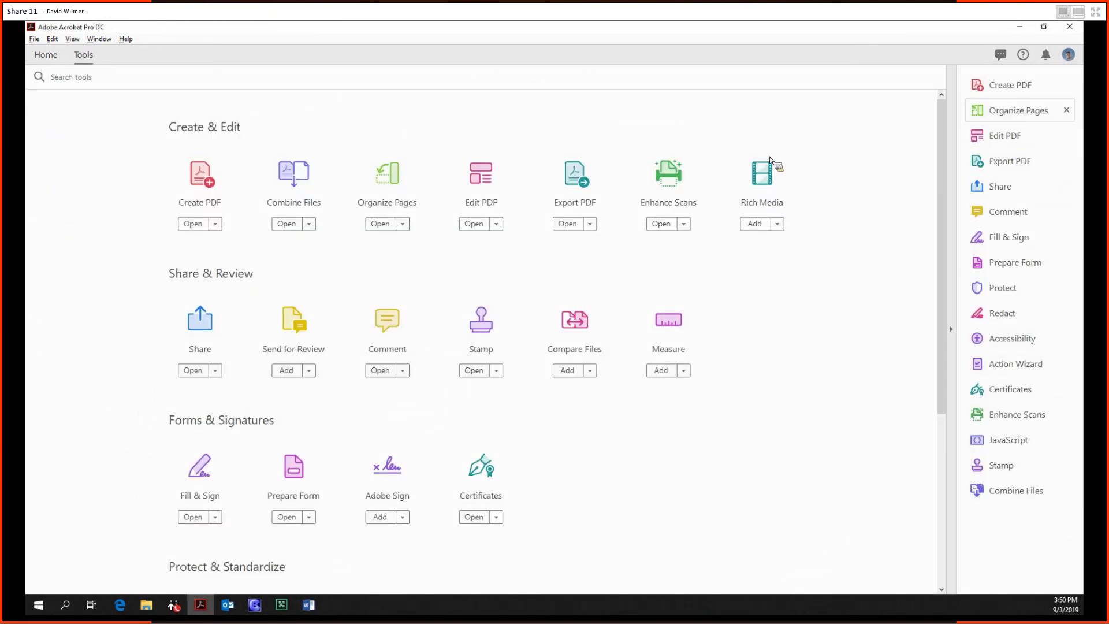
pyautogui.click(547, 202)
pyautogui.press('Escape')
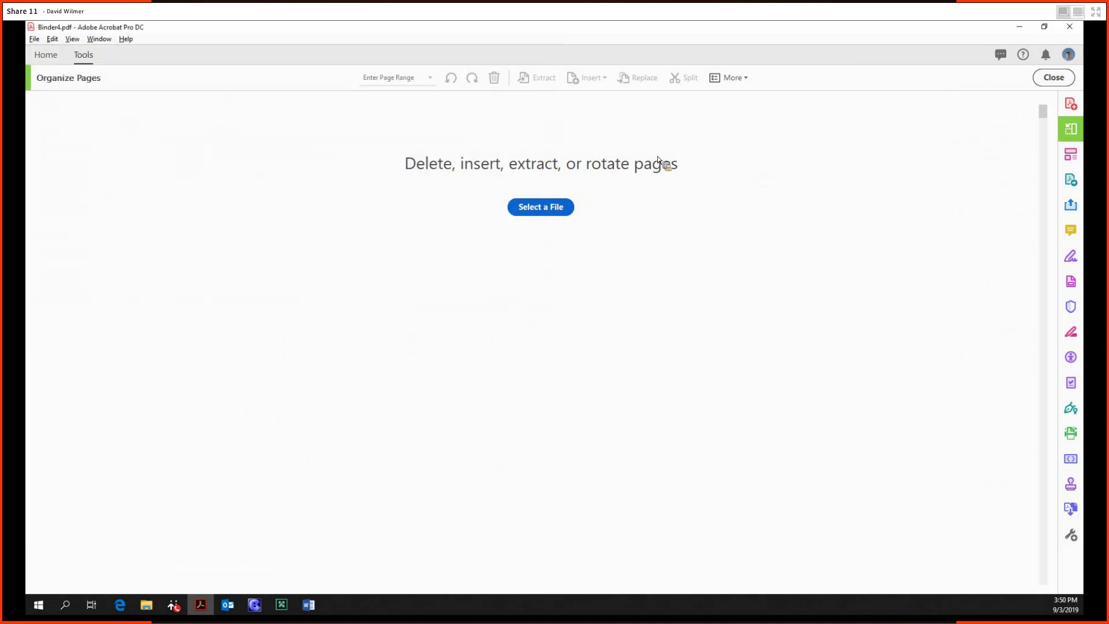
# - Review the Set Page Boxes settings and cancel without changes
pyautogui.click(732, 103)
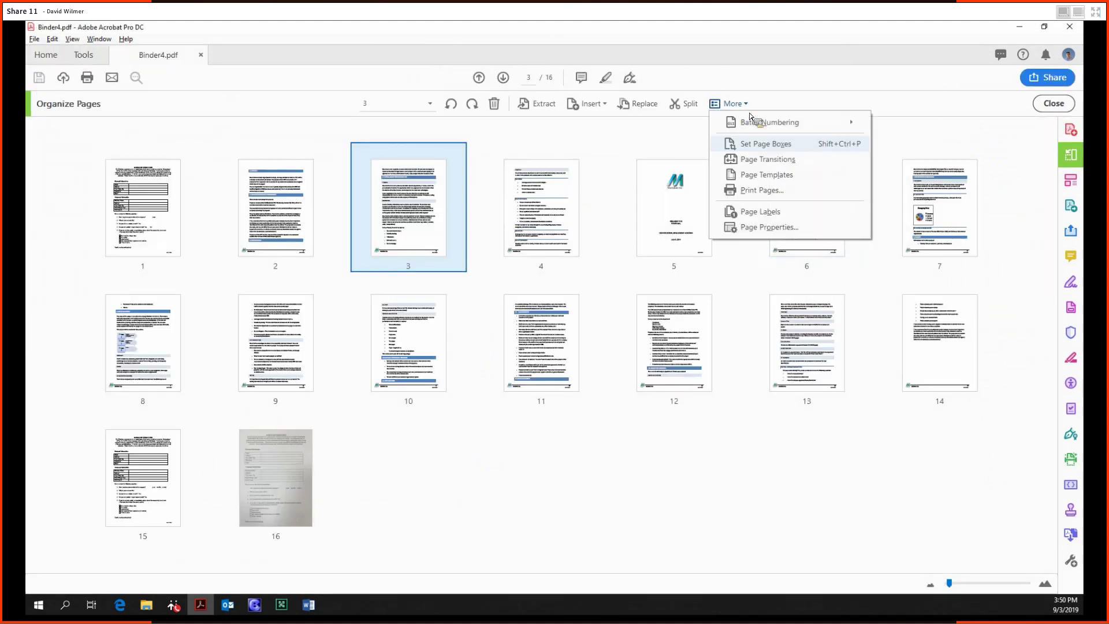
pyautogui.click(804, 149)
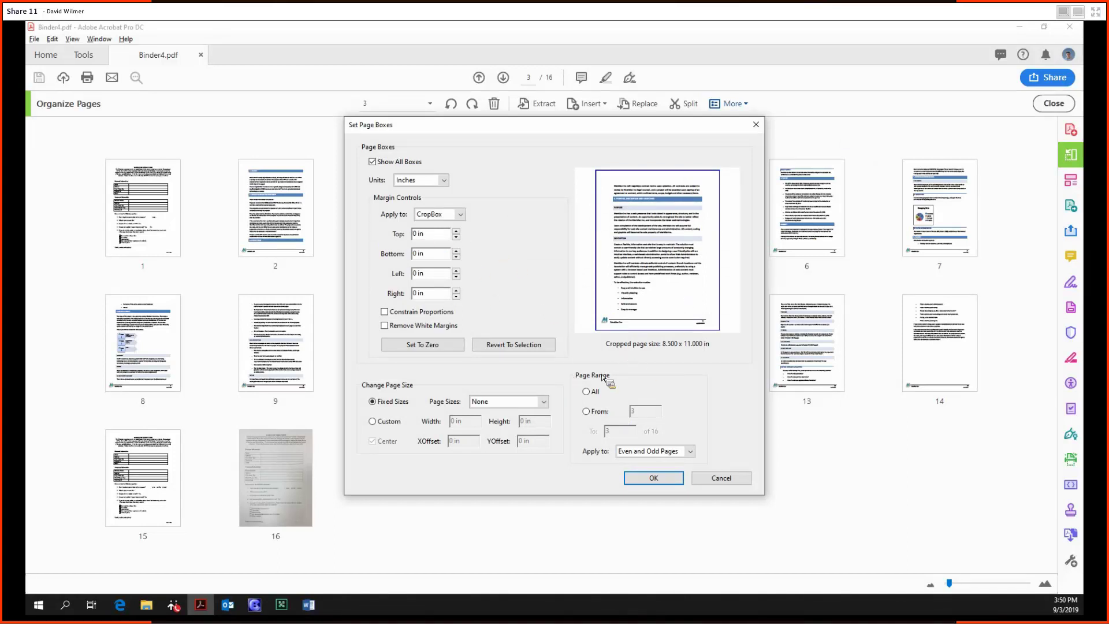
pyautogui.click(716, 483)
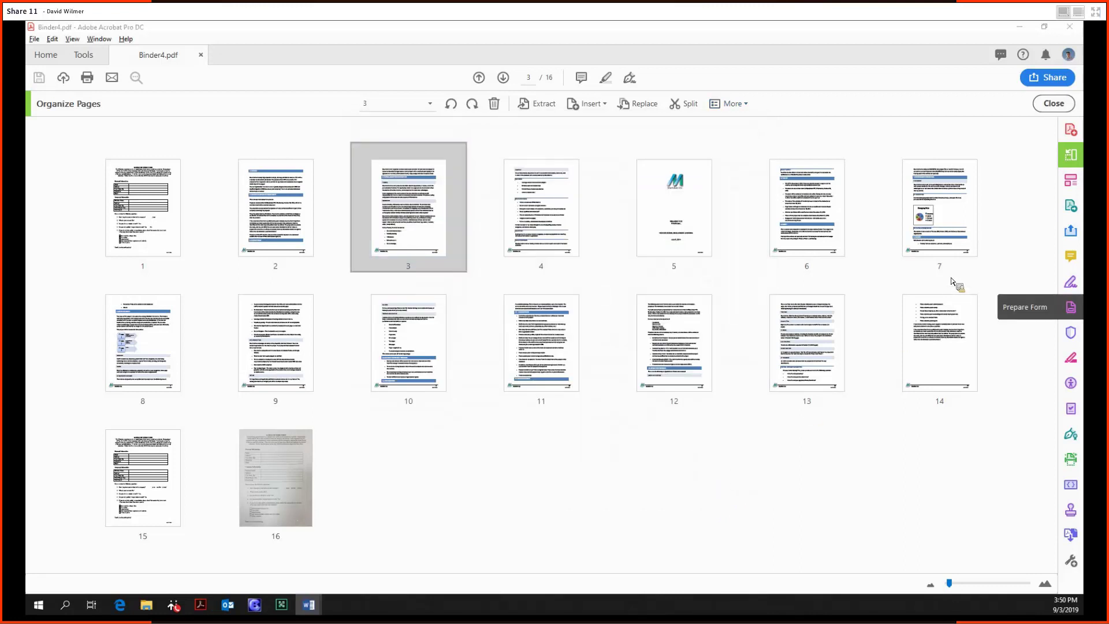
# - Try the Cover effect in Page Transitions, then close the dialog
pyautogui.click(730, 103)
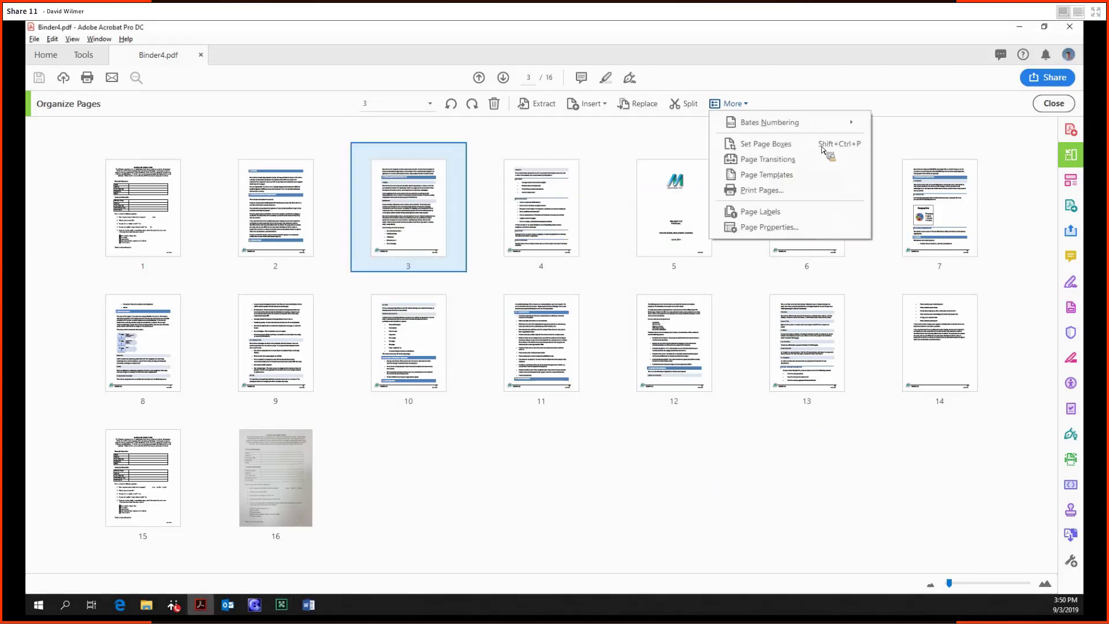
pyautogui.click(812, 164)
pyautogui.click(614, 224)
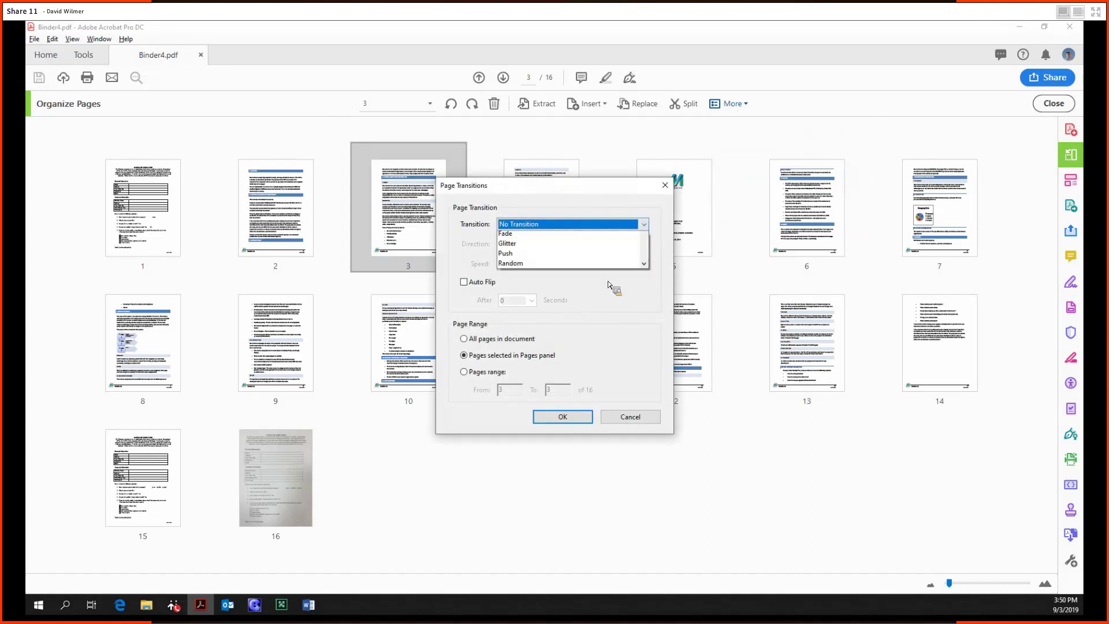
pyautogui.click(606, 277)
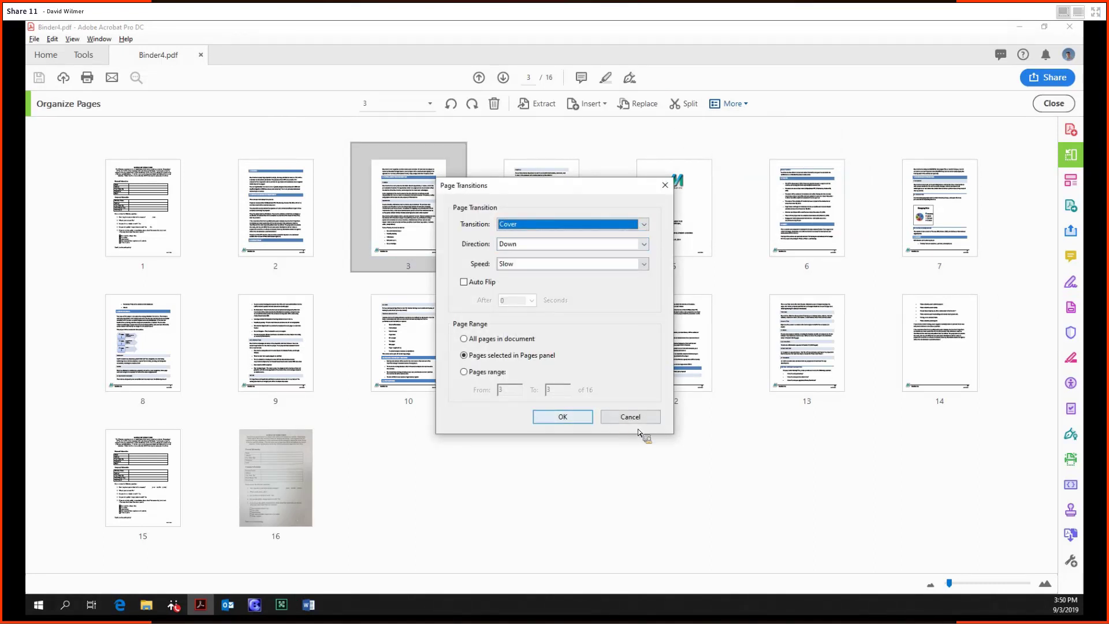
pyautogui.press('Return')
# - Select page 1 and review its page boxes without changing them
pyautogui.click(190, 228)
pyautogui.click(733, 104)
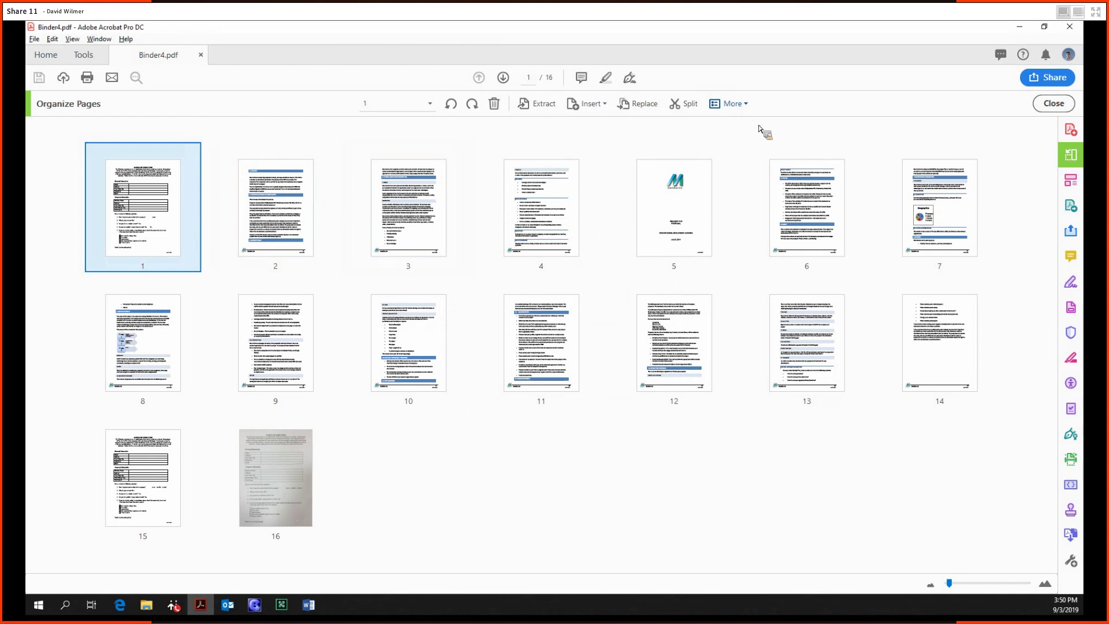
pyautogui.click(764, 145)
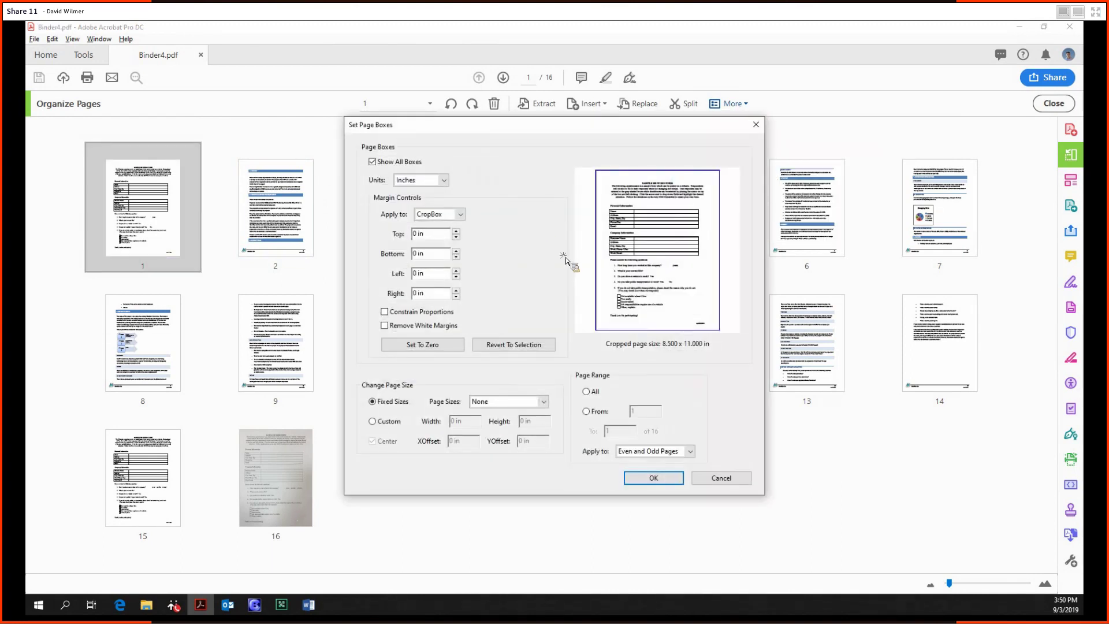
pyautogui.click(739, 482)
# - Apply a slow, horizontal Blinds transition to page 1
pyautogui.click(734, 105)
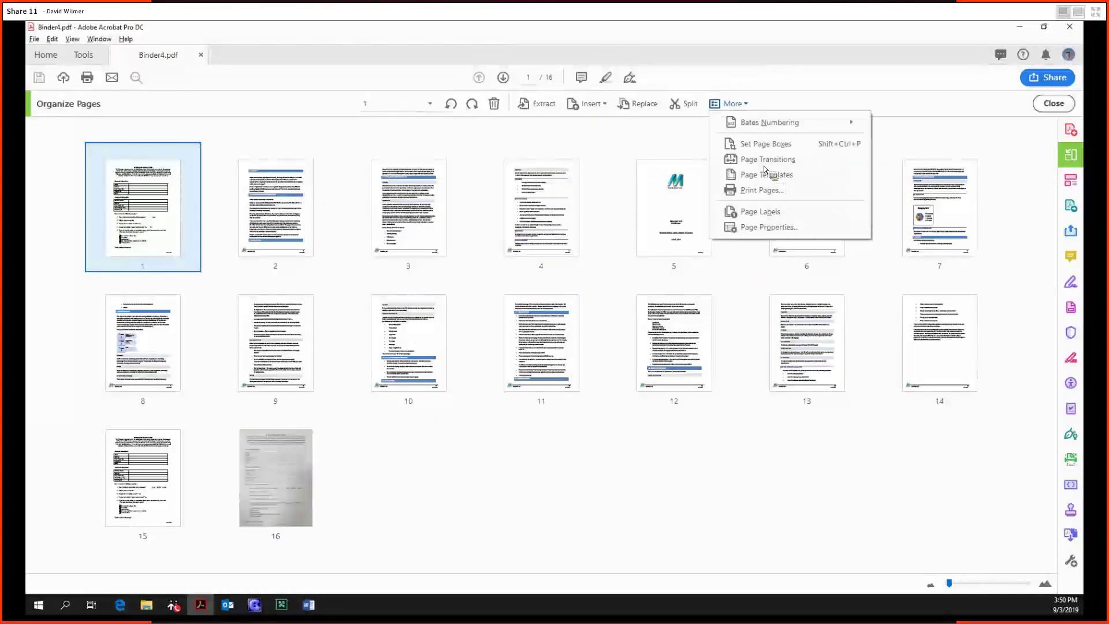
pyautogui.click(766, 160)
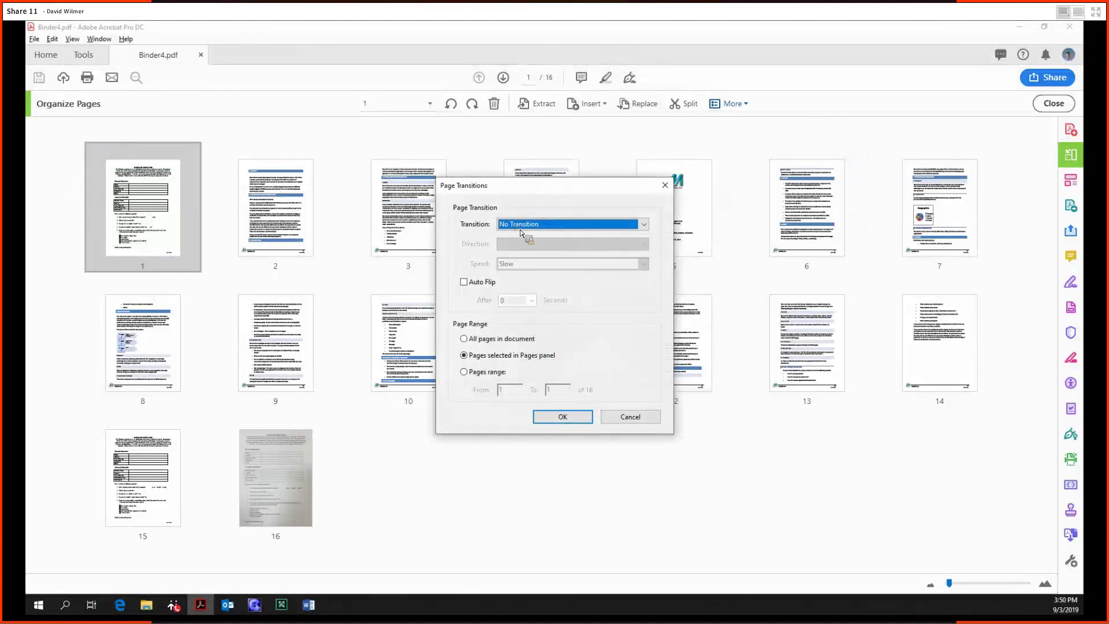
pyautogui.click(525, 226)
pyautogui.click(537, 243)
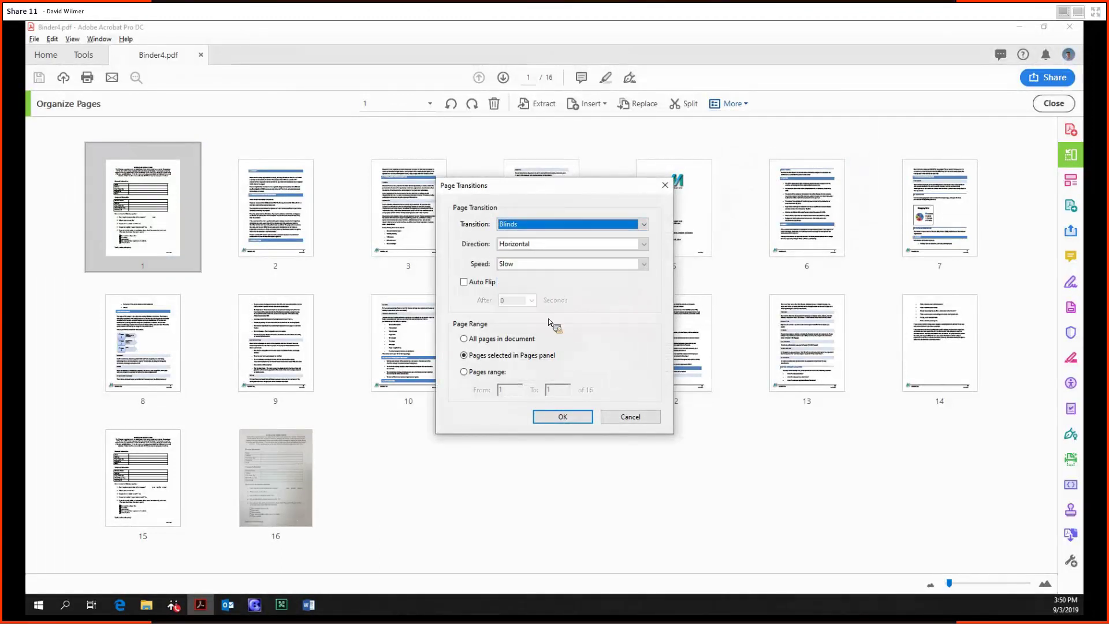
pyautogui.click(569, 421)
pyautogui.click(72, 39)
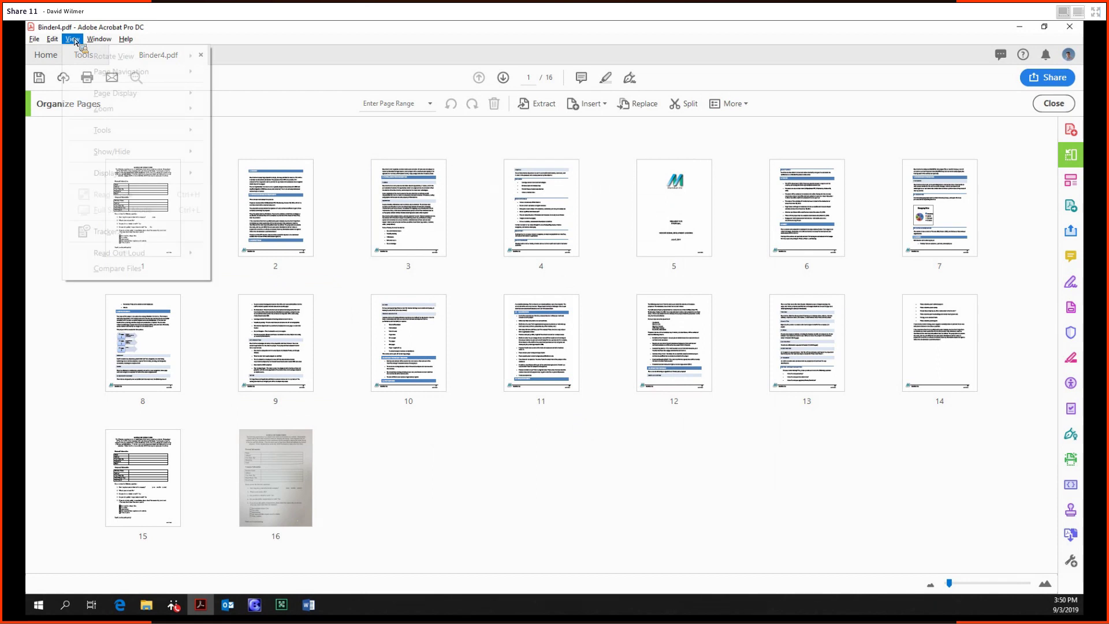
pyautogui.moveTo(134, 180)
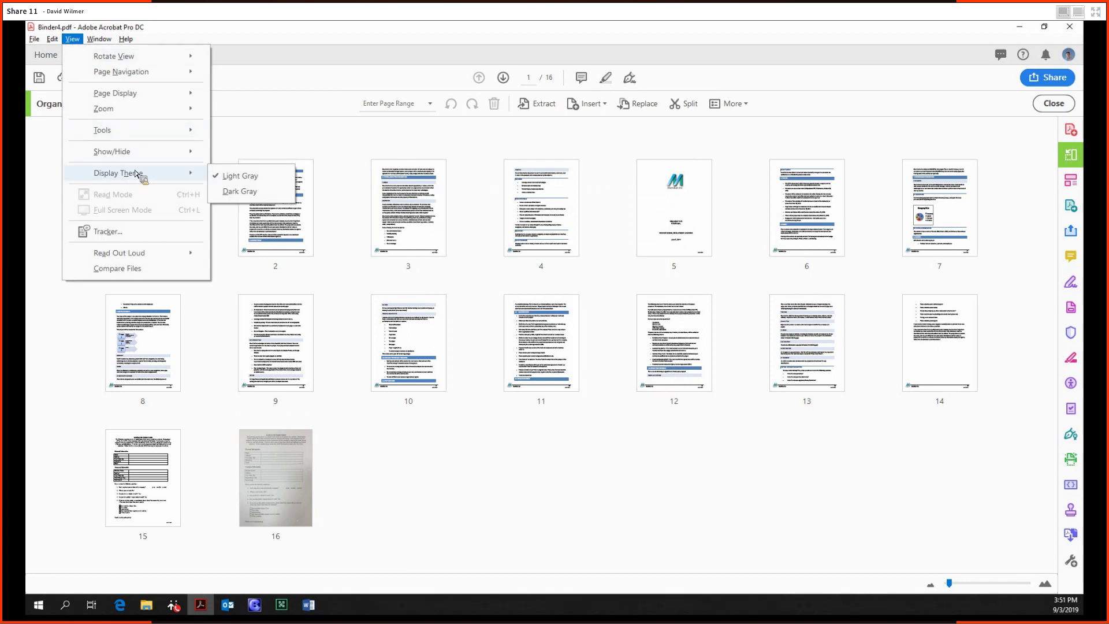
pyautogui.moveTo(140, 161)
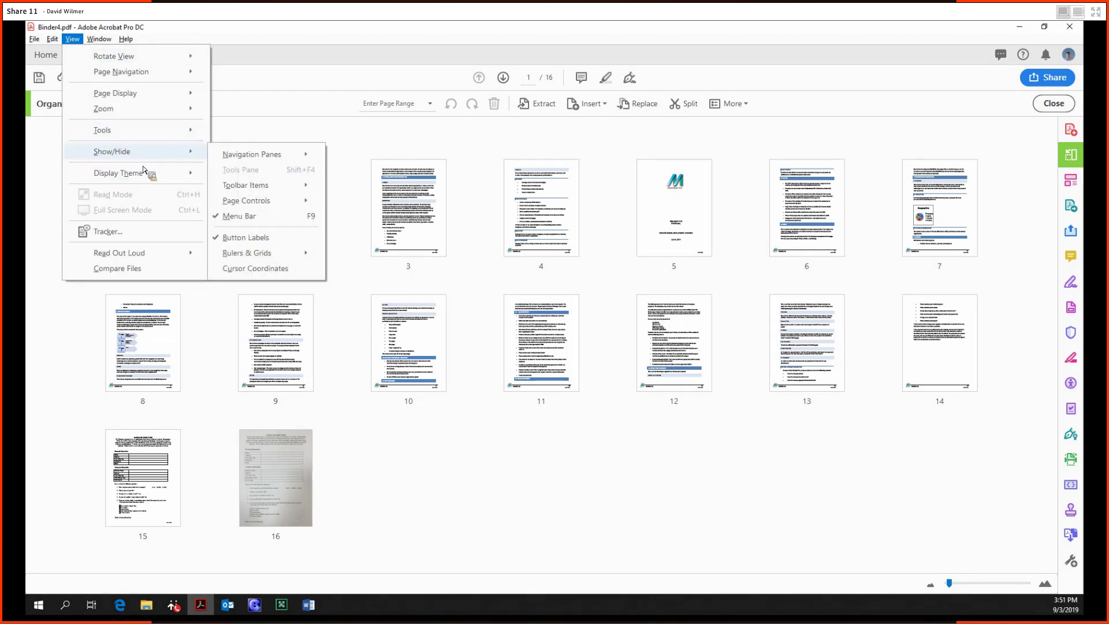
pyautogui.click(438, 418)
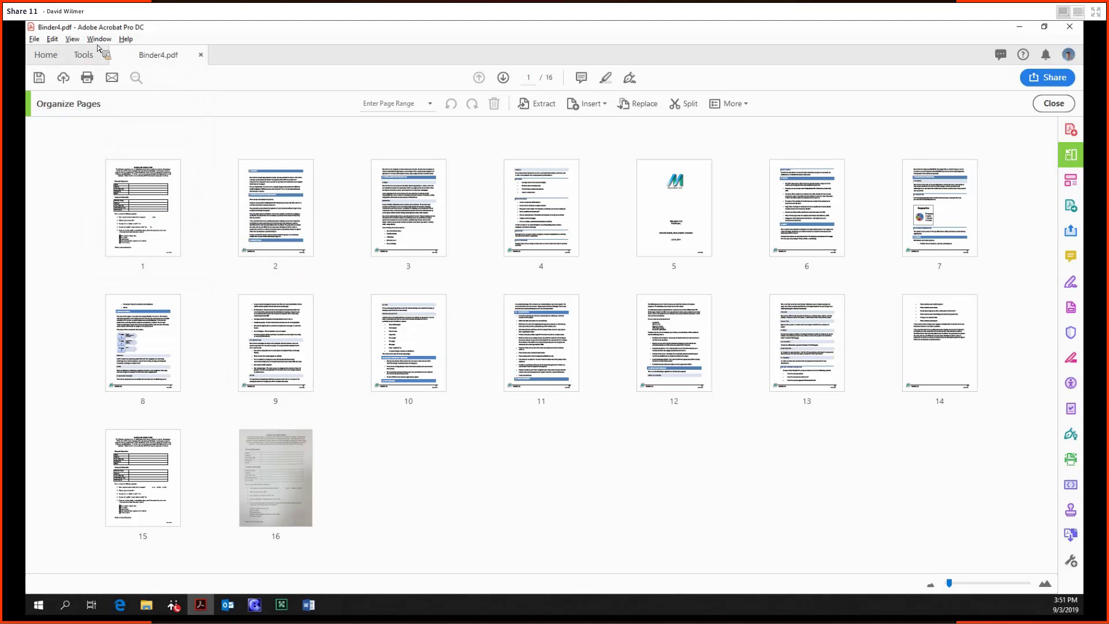
pyautogui.click(72, 39)
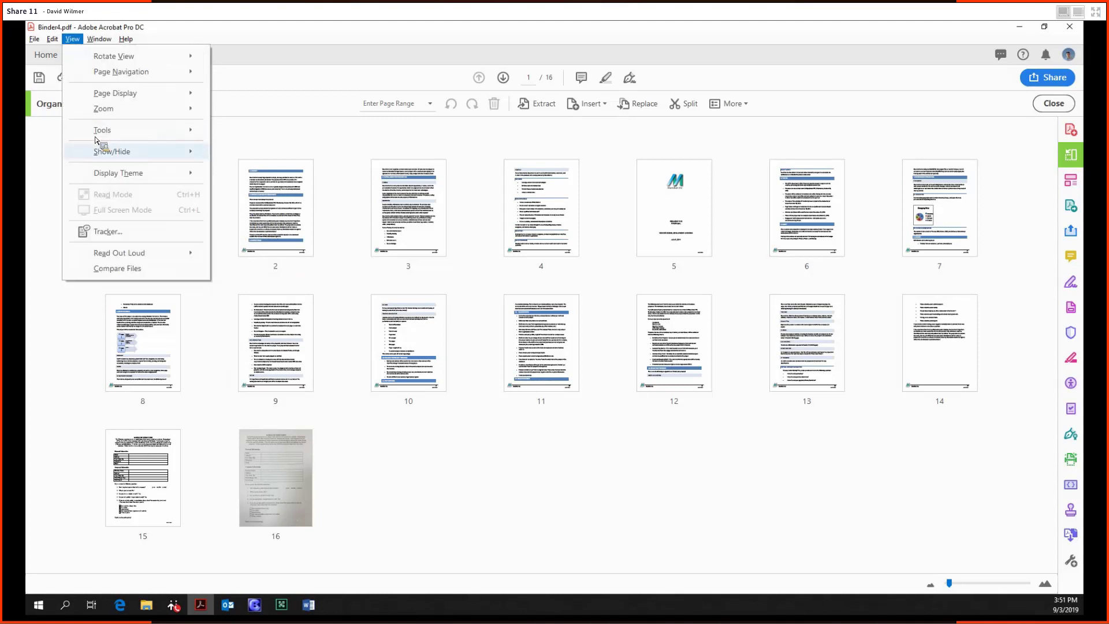
pyautogui.click(804, 141)
pyautogui.click(1053, 103)
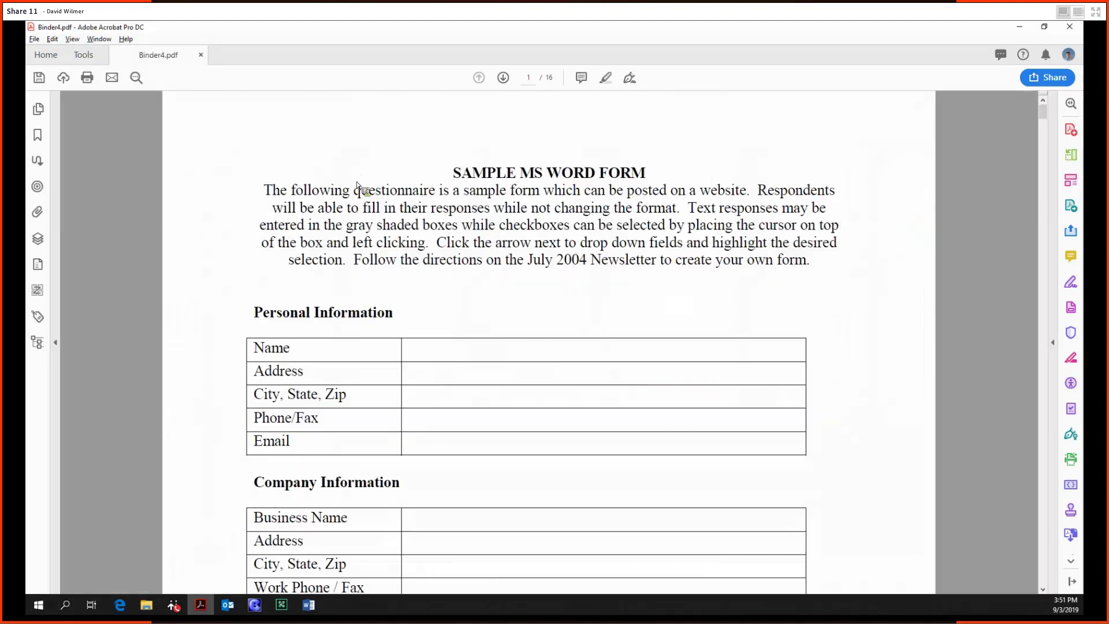
pyautogui.click(72, 39)
pyautogui.click(200, 209)
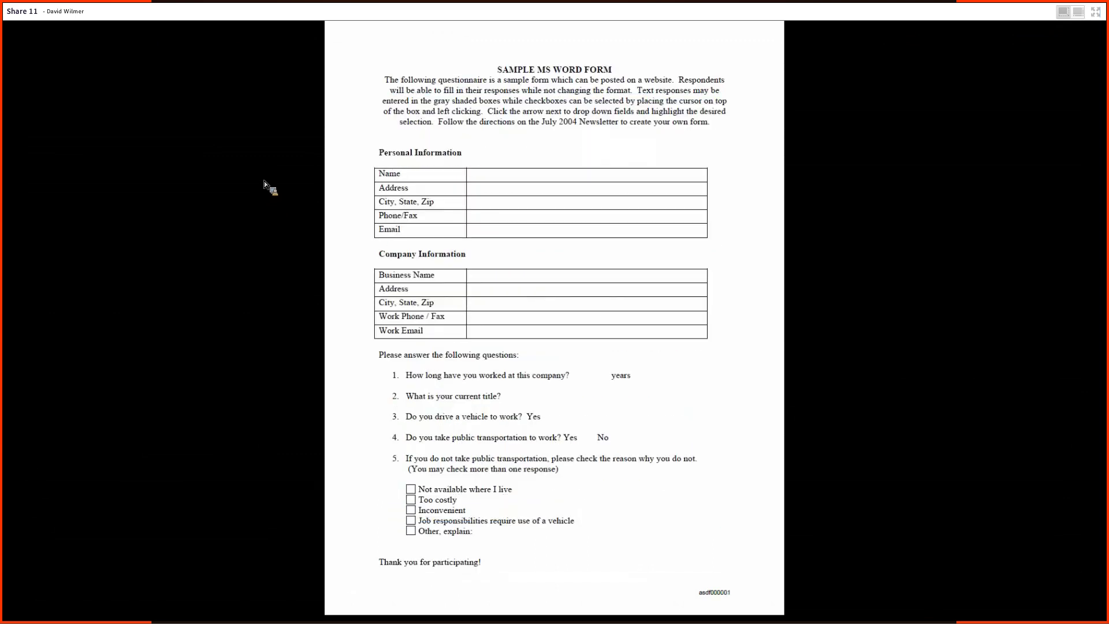
pyautogui.click(468, 274)
pyautogui.press('Escape')
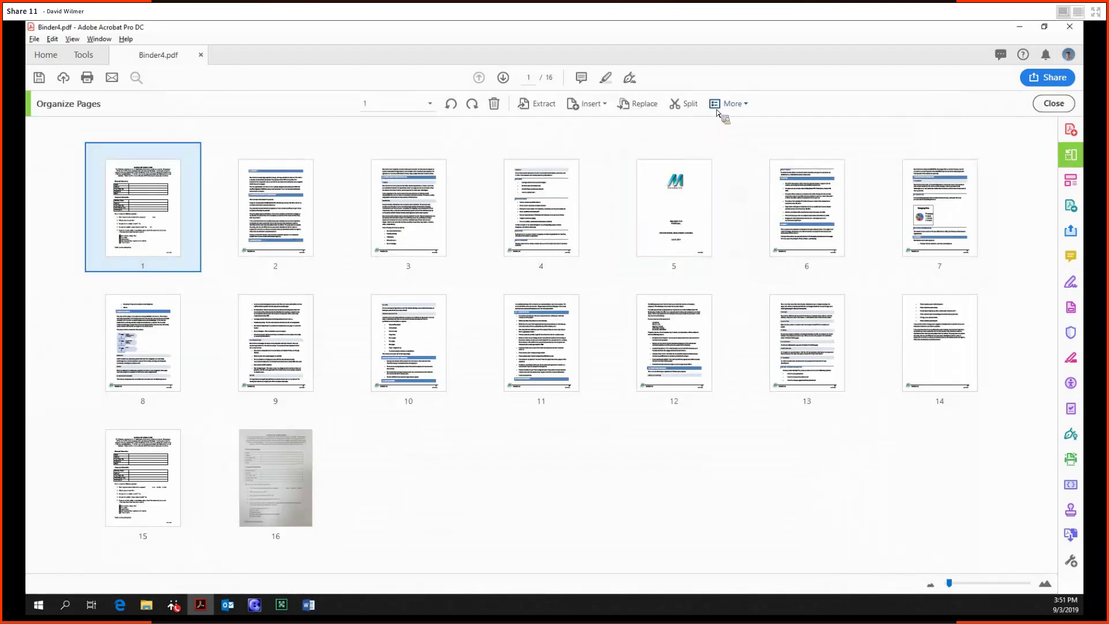
# - Set Page Labels for all 16 pages to style 1, 2, 3, starting at 1
pyautogui.click(717, 103)
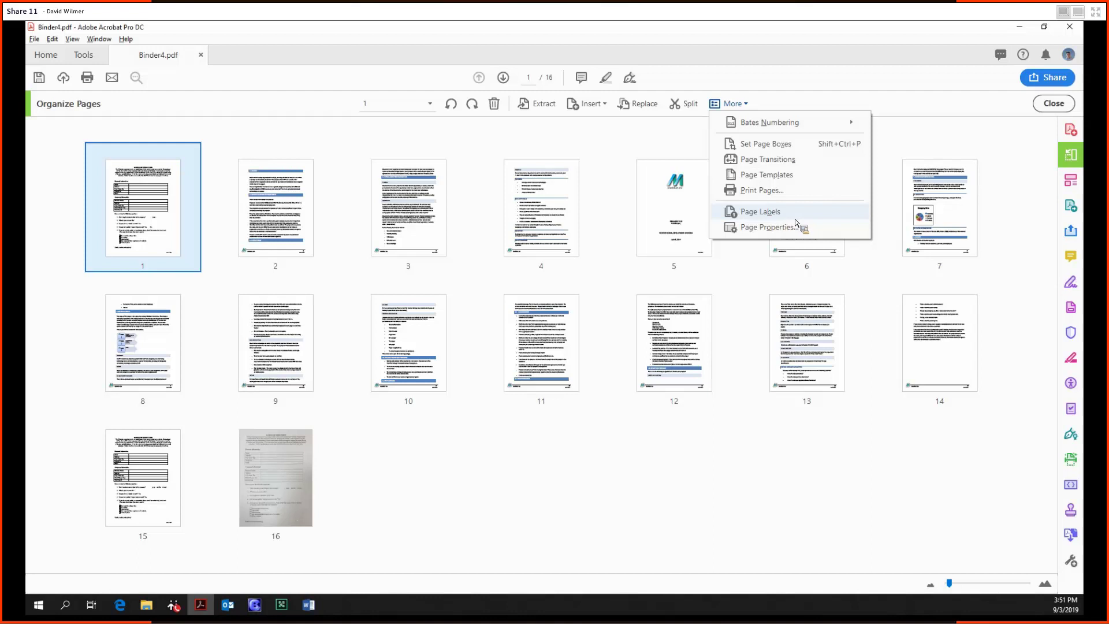
pyautogui.click(806, 212)
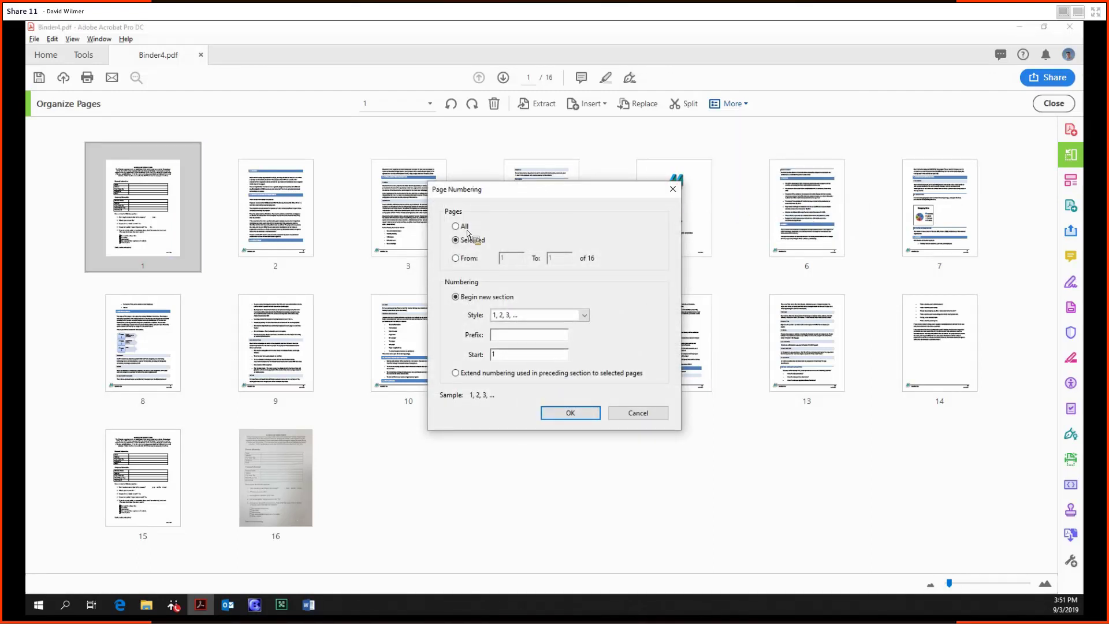
pyautogui.press('Up')
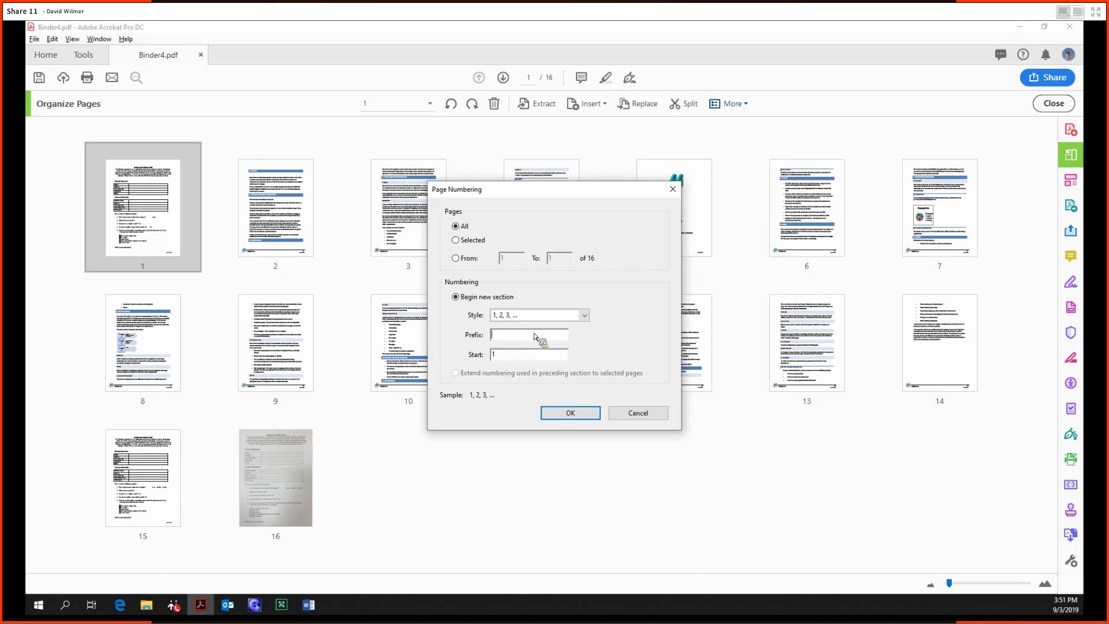
pyautogui.click(544, 315)
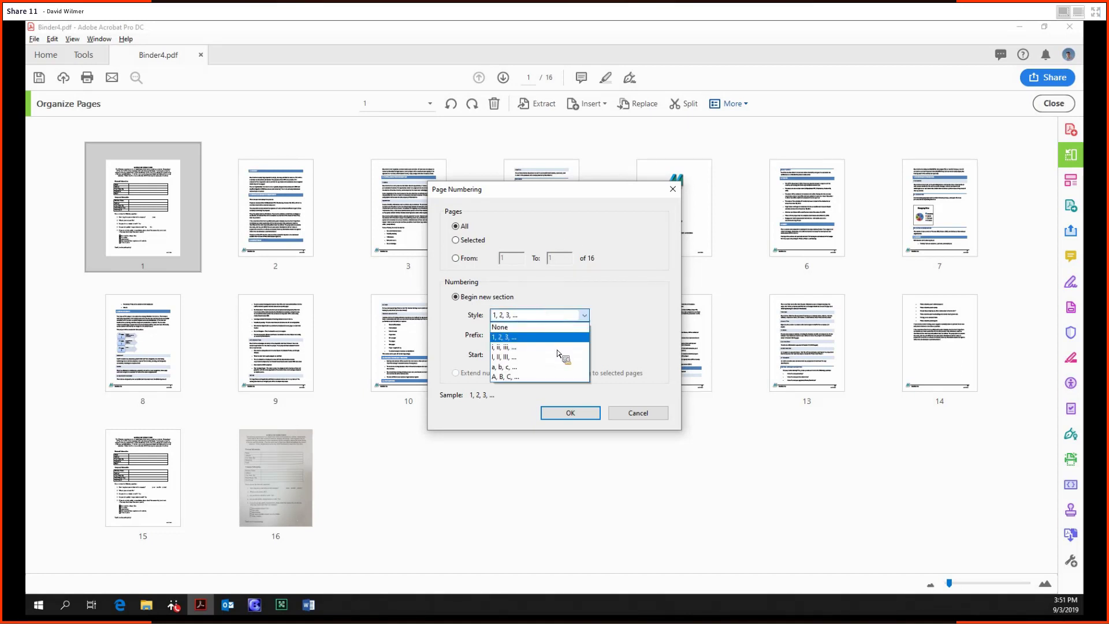
pyautogui.click(563, 302)
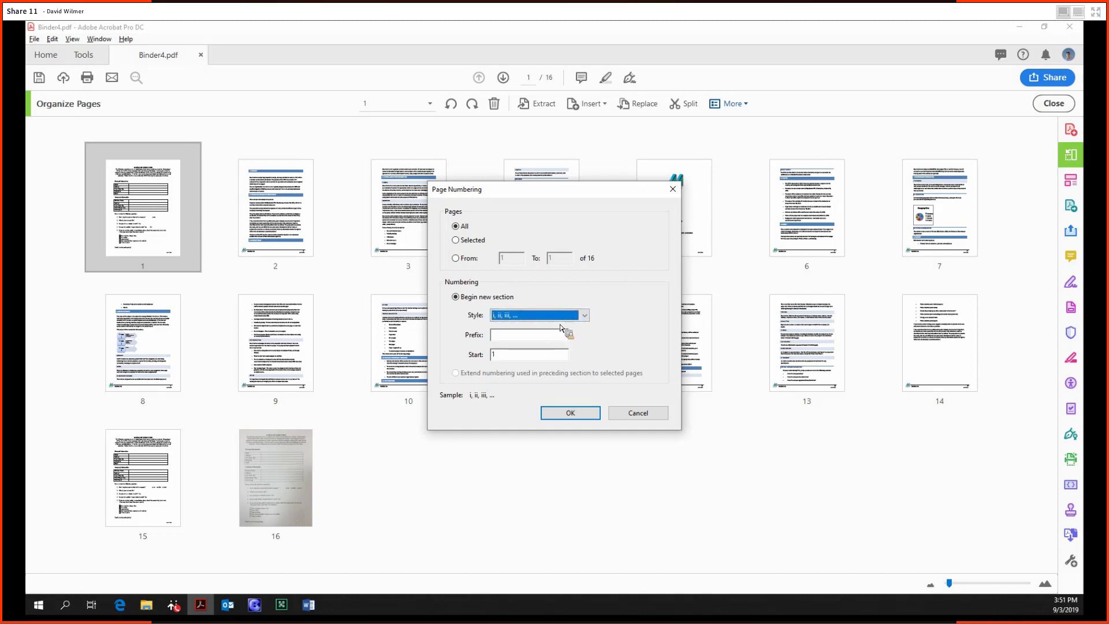
pyautogui.click(554, 315)
pyautogui.click(612, 359)
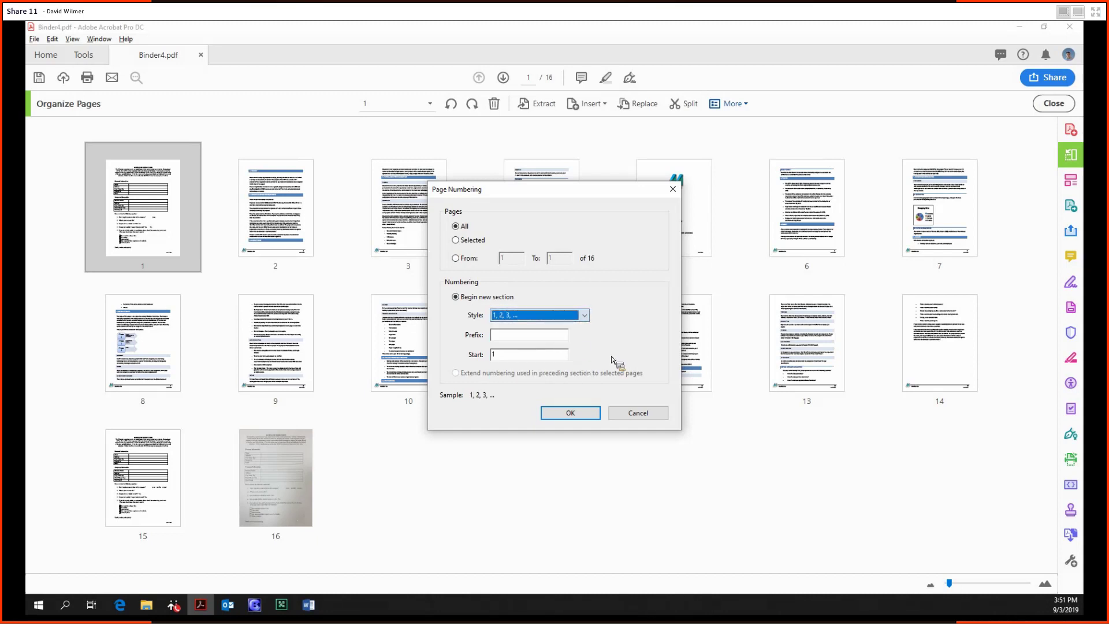
pyautogui.click(596, 413)
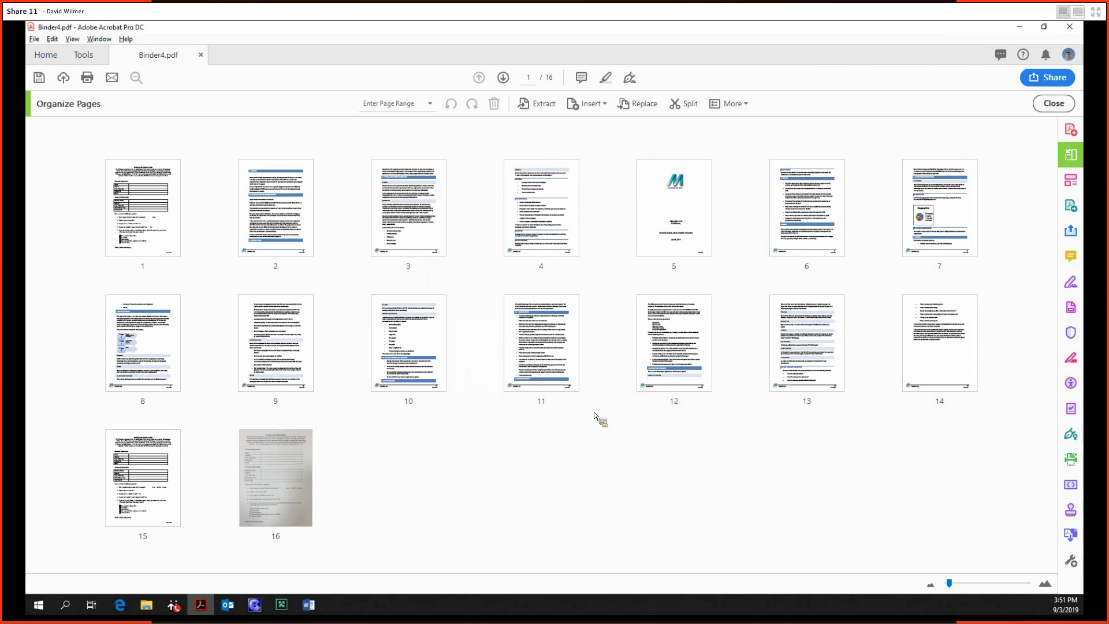
pyautogui.click(733, 104)
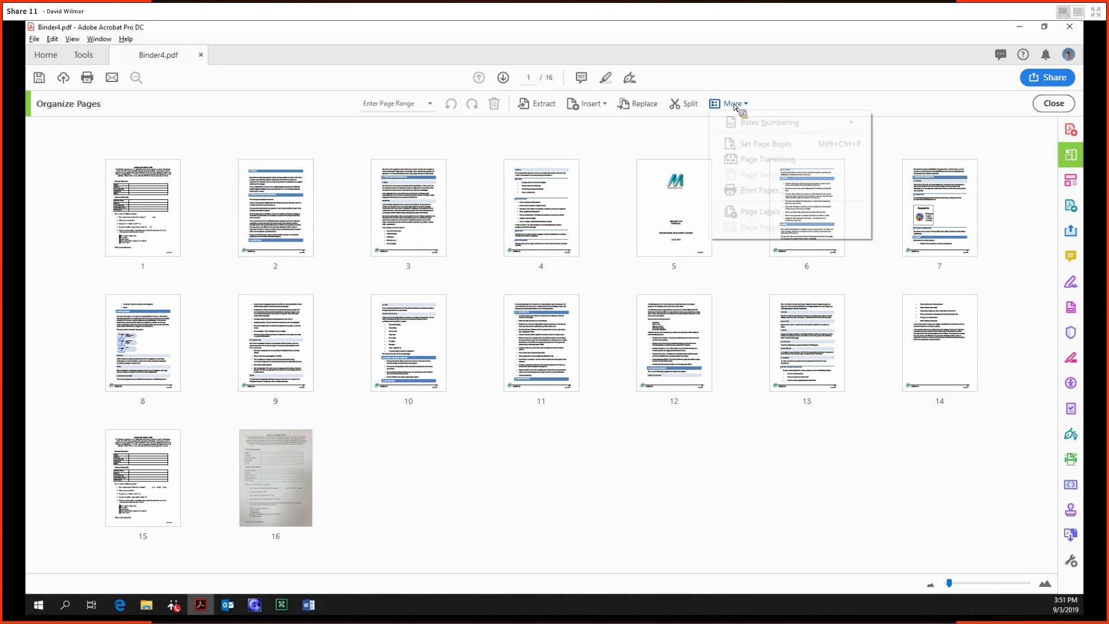
pyautogui.click(935, 160)
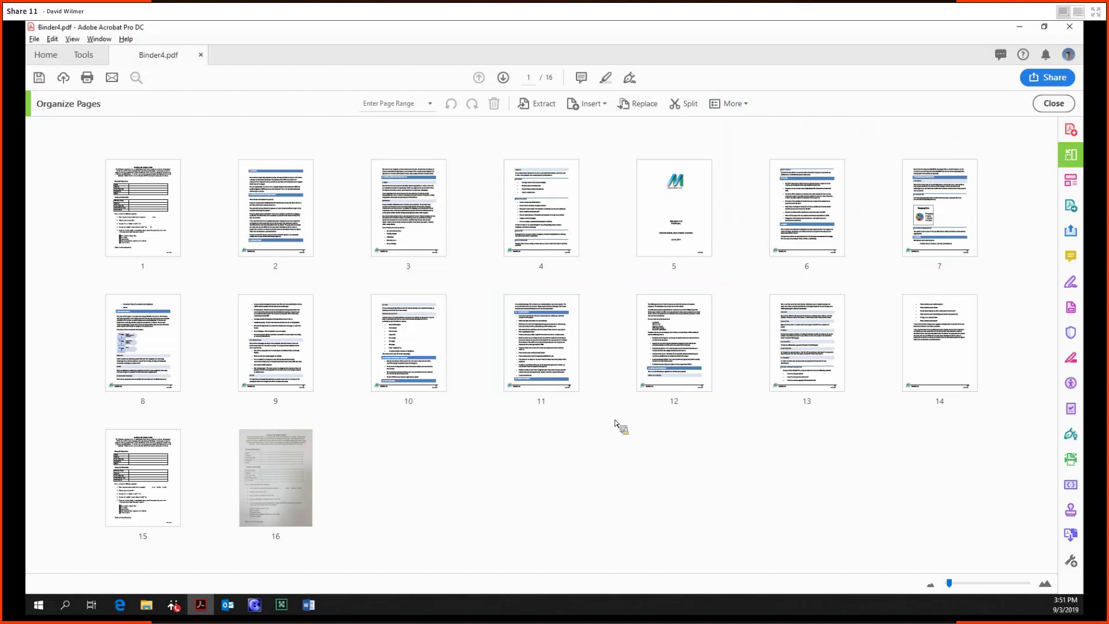
pyautogui.hotkey('ctrl', 'a')
pyautogui.click(732, 103)
pyautogui.click(771, 226)
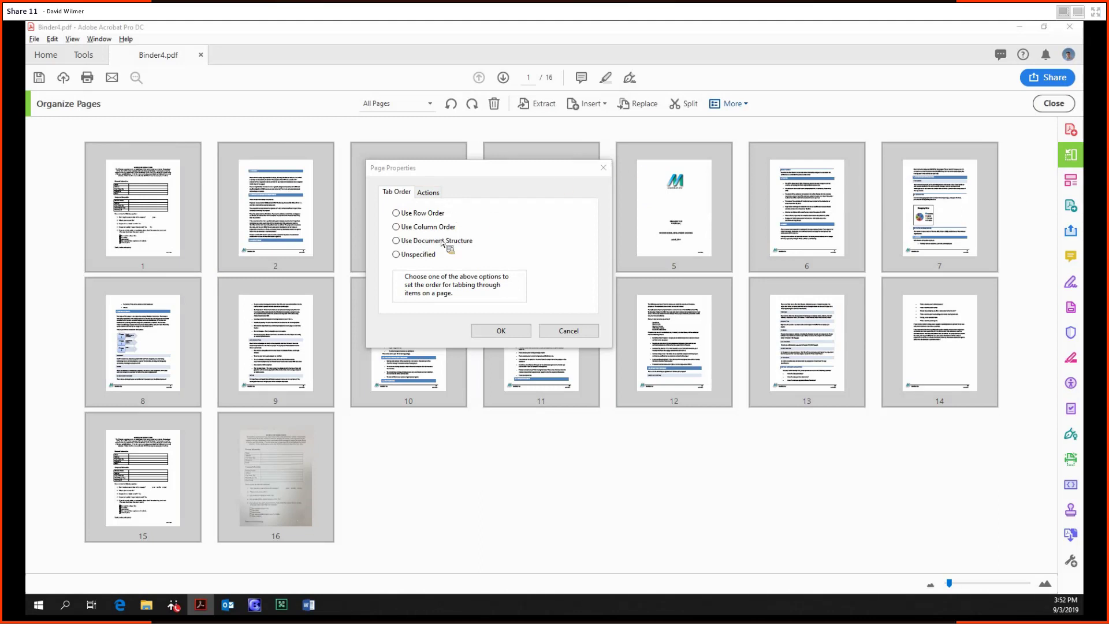
pyautogui.click(428, 192)
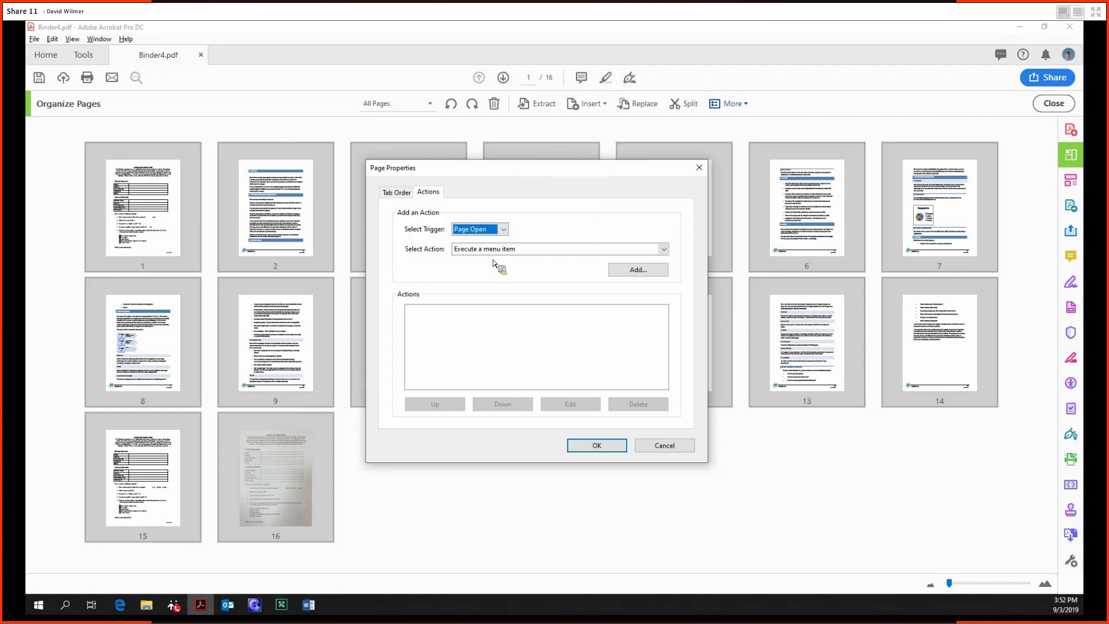
pyautogui.click(495, 231)
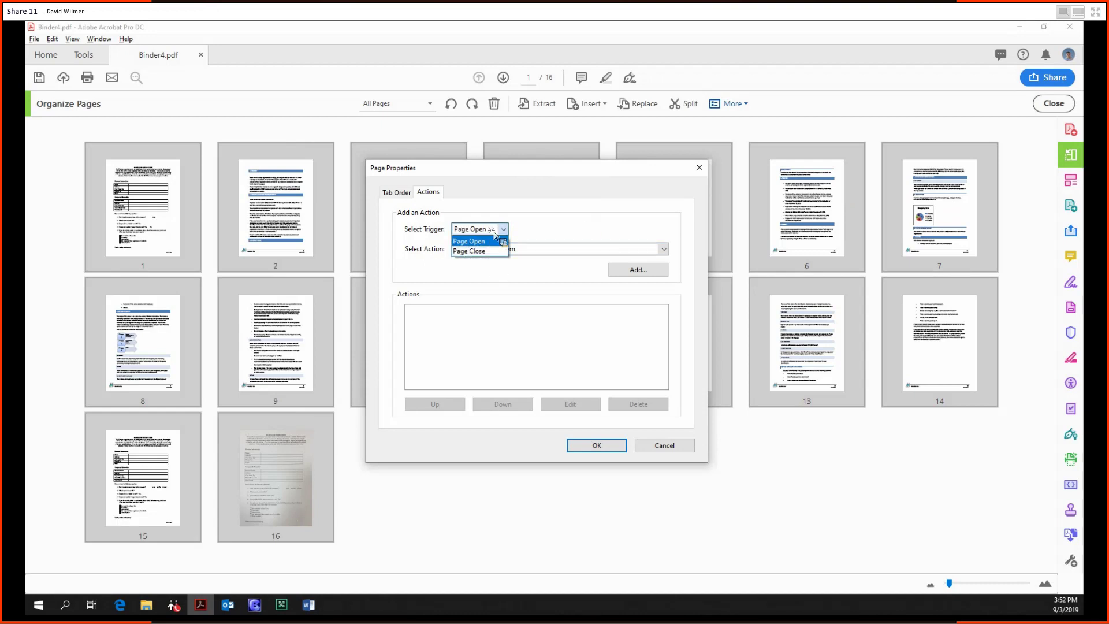
pyautogui.click(495, 240)
pyautogui.click(520, 248)
pyautogui.scroll(-2, 599, 254)
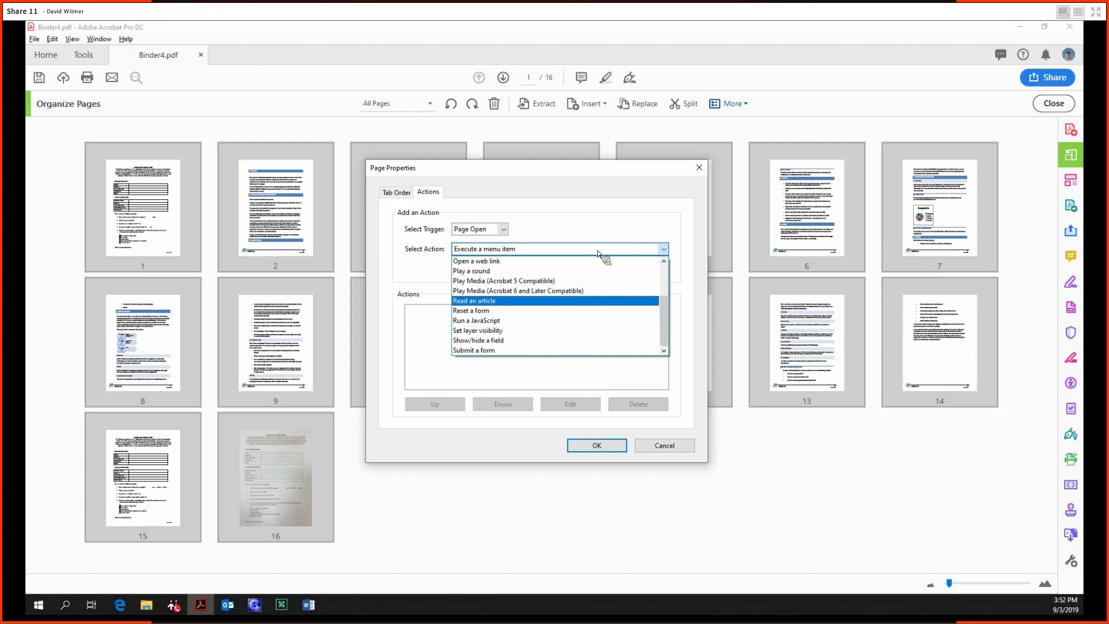
pyautogui.scroll(2, 563, 287)
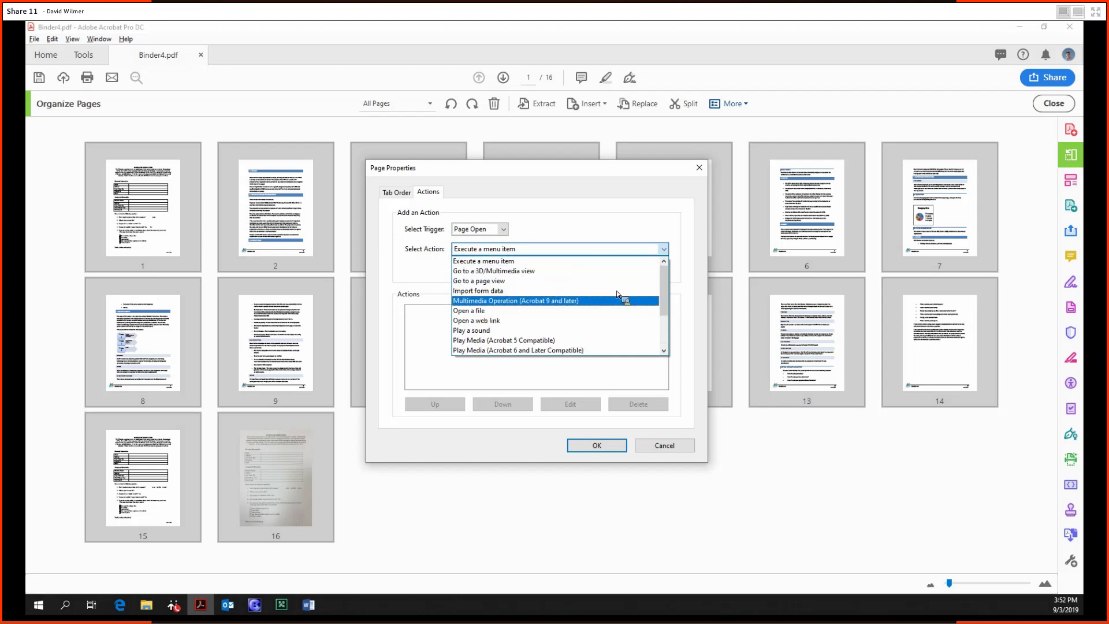
pyautogui.click(664, 450)
pyautogui.click(664, 447)
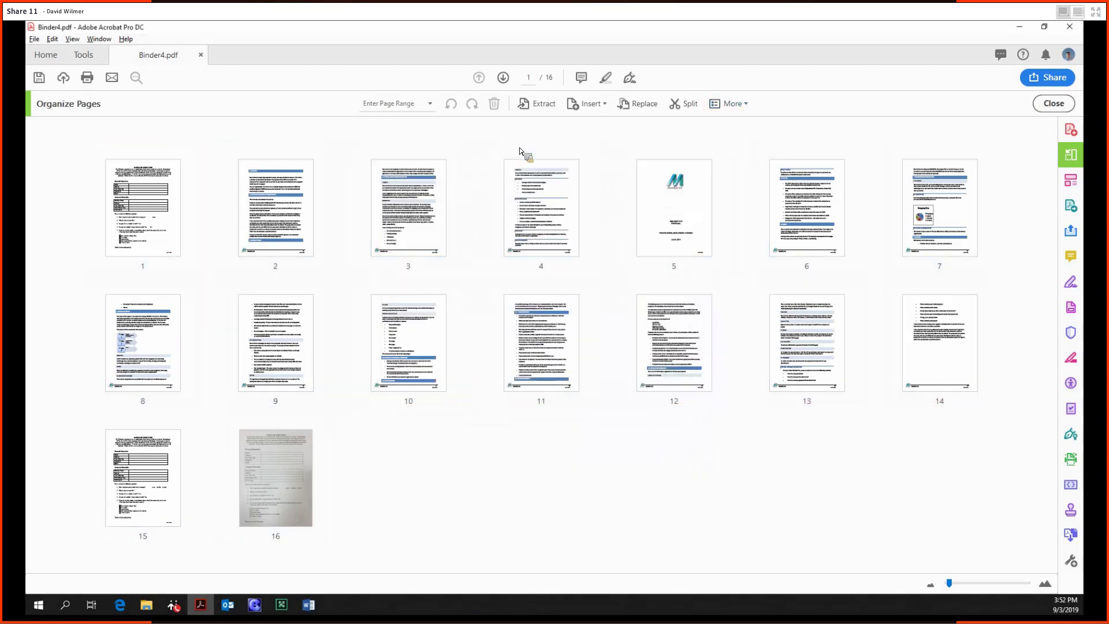
# - Exit Organize Pages, close Binder4.pdf discarding changes, and show the Tools overview
pyautogui.click(1054, 103)
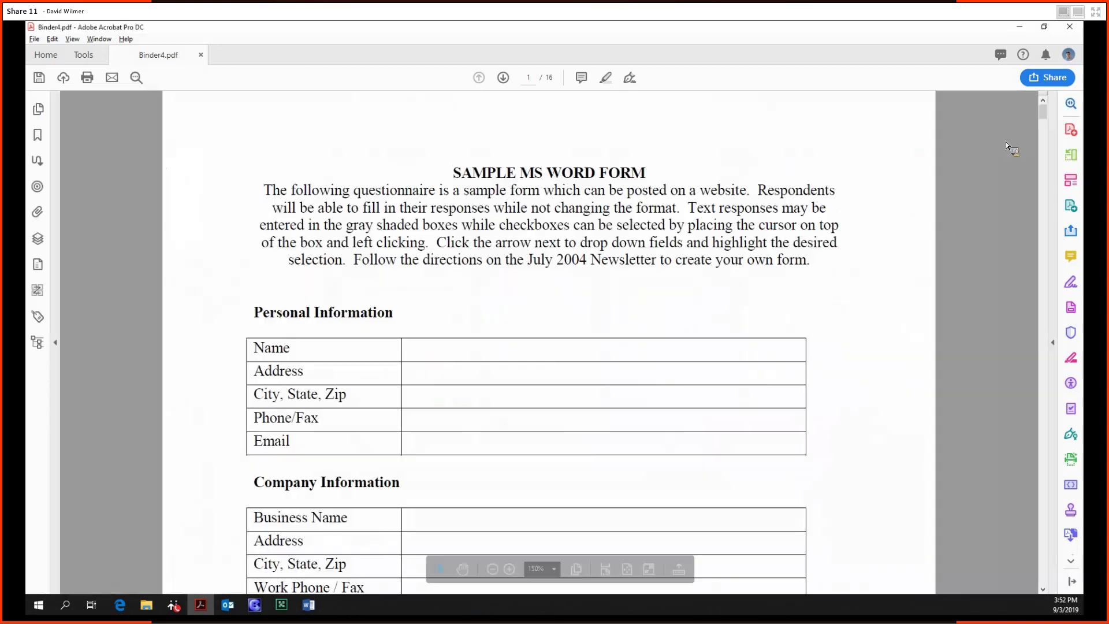
pyautogui.click(200, 54)
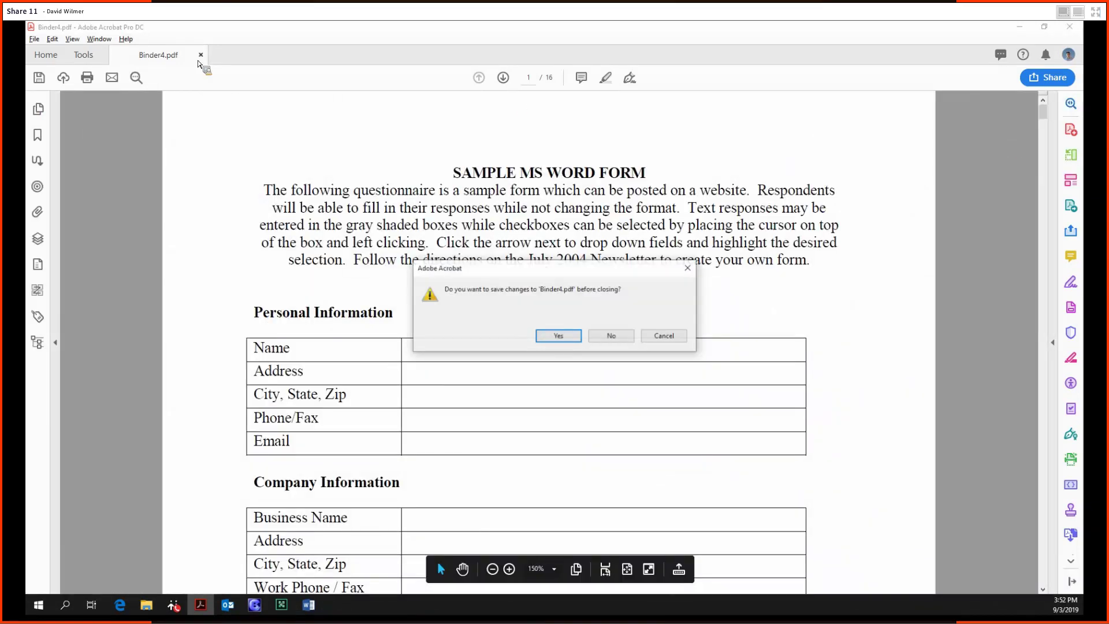
pyautogui.click(606, 338)
pyautogui.click(83, 55)
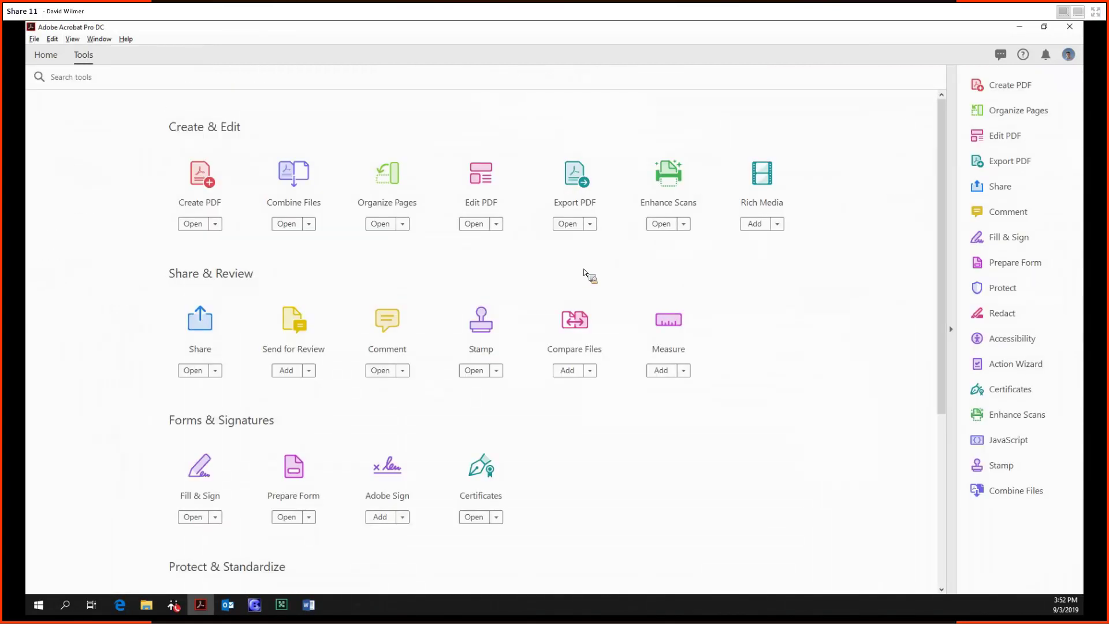